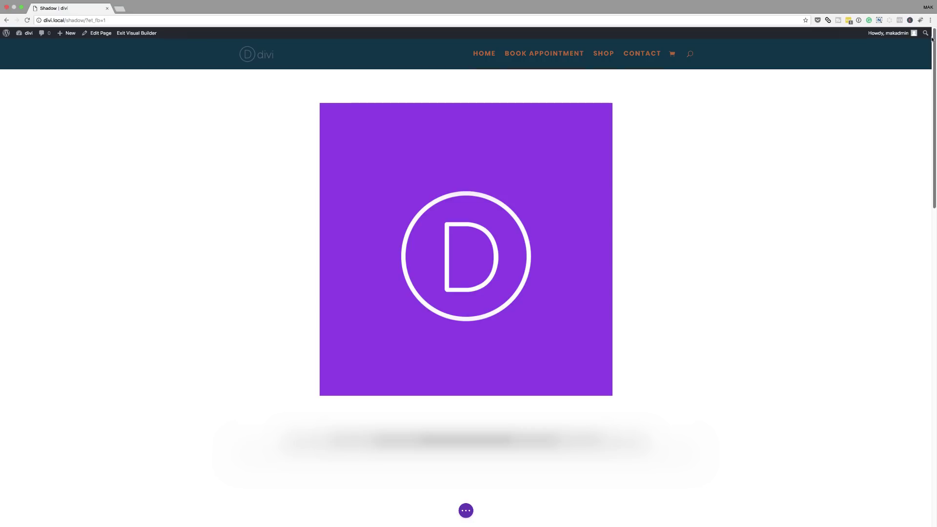
scroll(933, 39, "down", 1)
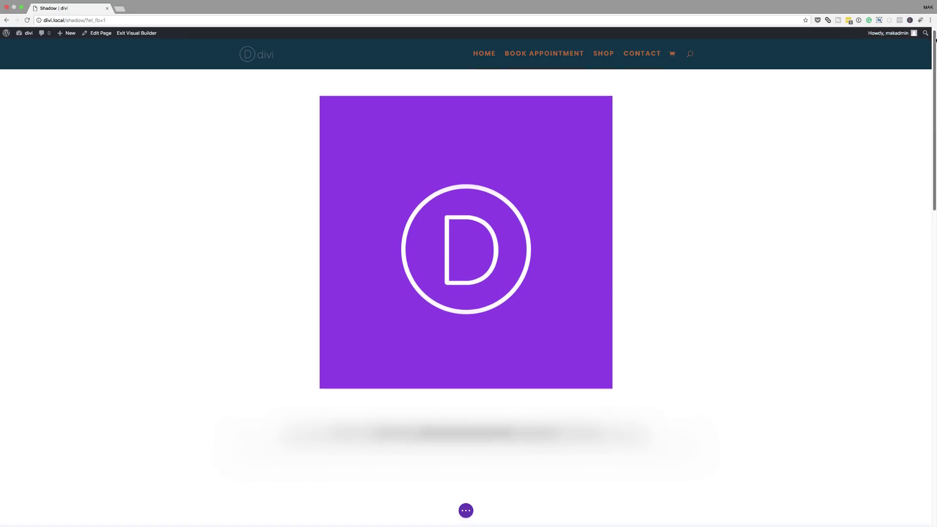
left_click_drag(934, 39, 915, 347)
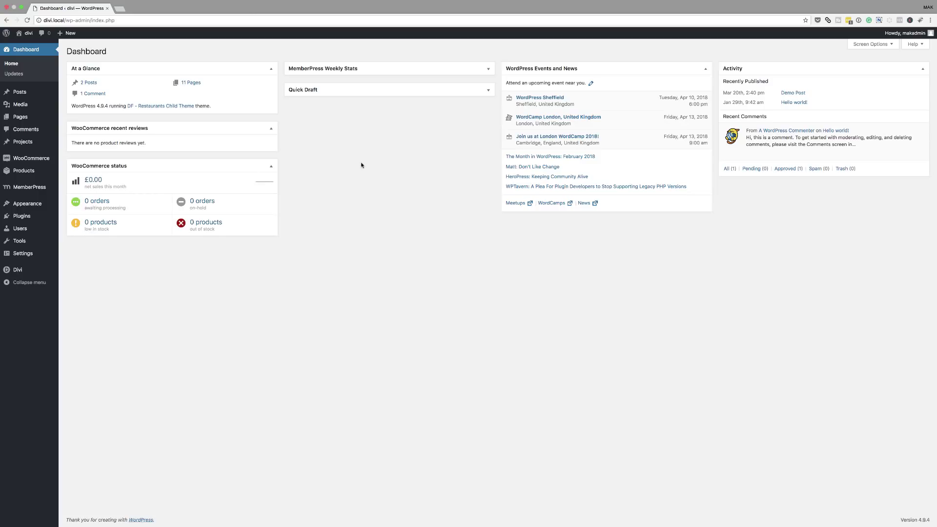
Step: Create a new page titled "Shadows" and switch it to the Divi Builder
mouse_move(27, 118)
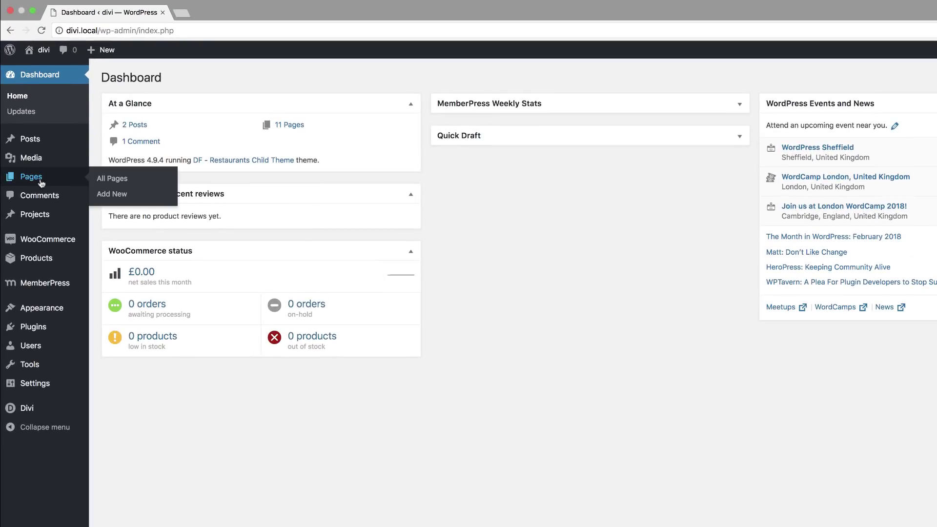
left_click(121, 195)
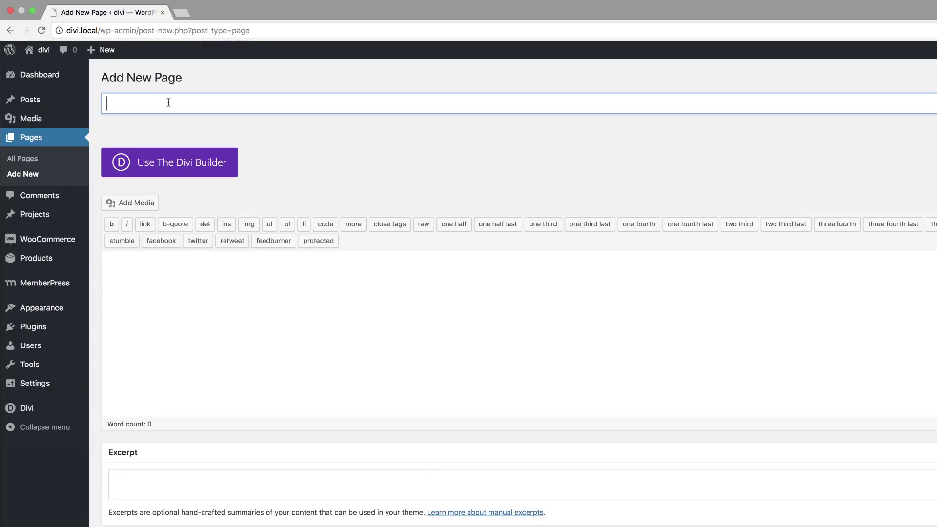
type("Shadows")
left_click(186, 163)
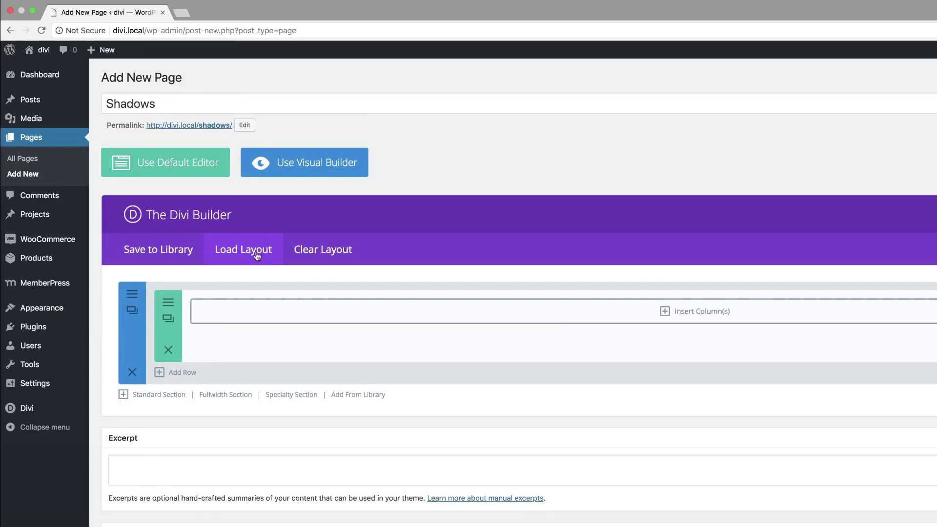
Step: Load the premade Landing layout from the Web Agency layout pack into the page
left_click(256, 251)
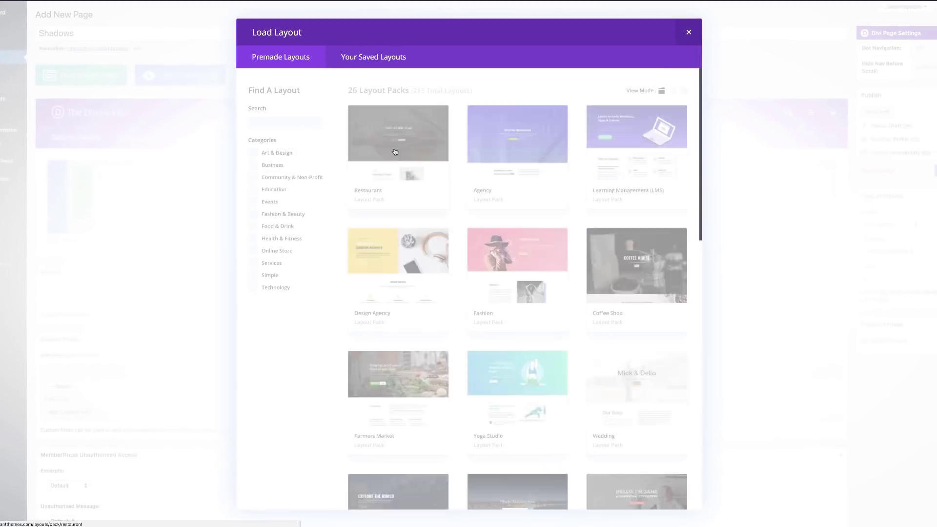
scroll(527, 335, "down", 5)
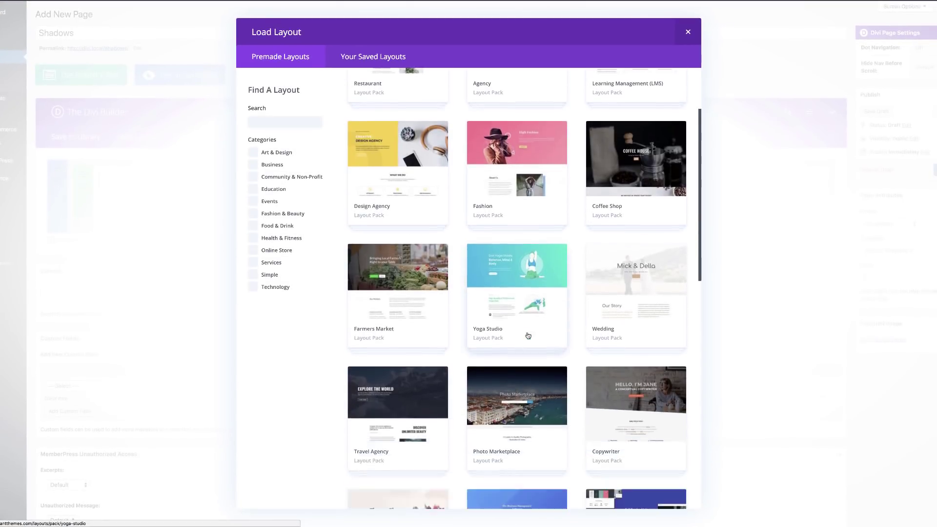
scroll(528, 335, "down", 2)
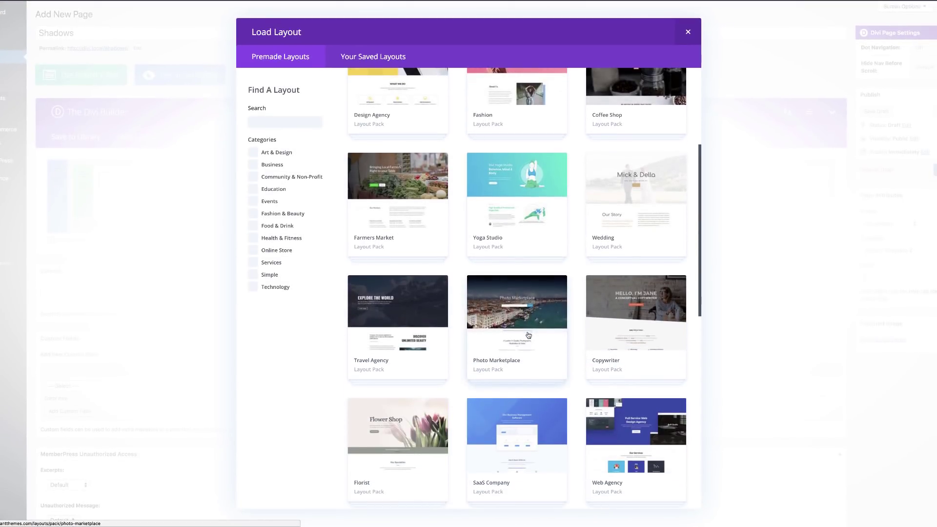
scroll(528, 335, "down", 2)
scroll(529, 335, "down", 2)
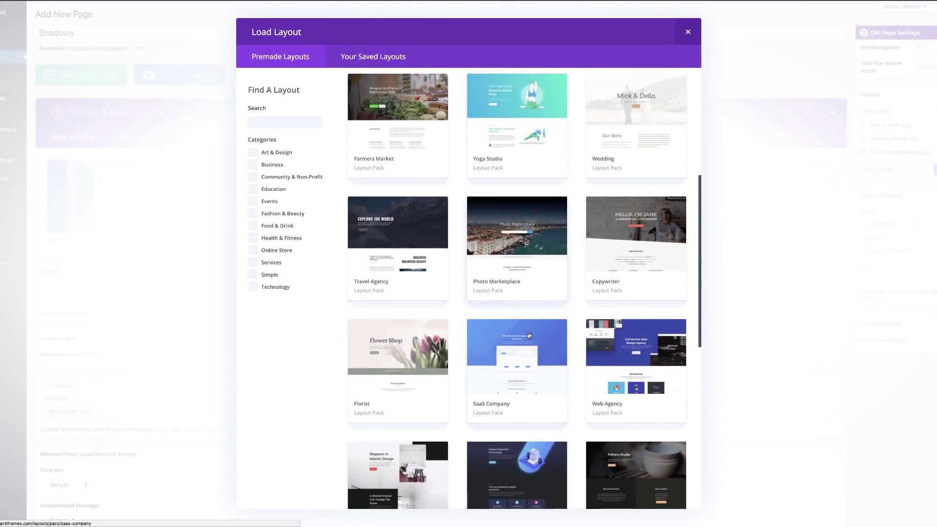
left_click(636, 363)
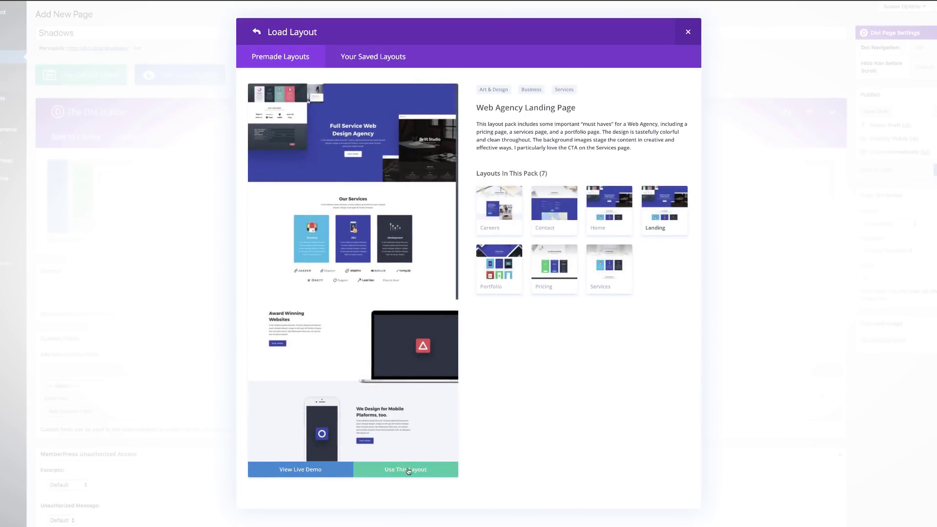
left_click(415, 471)
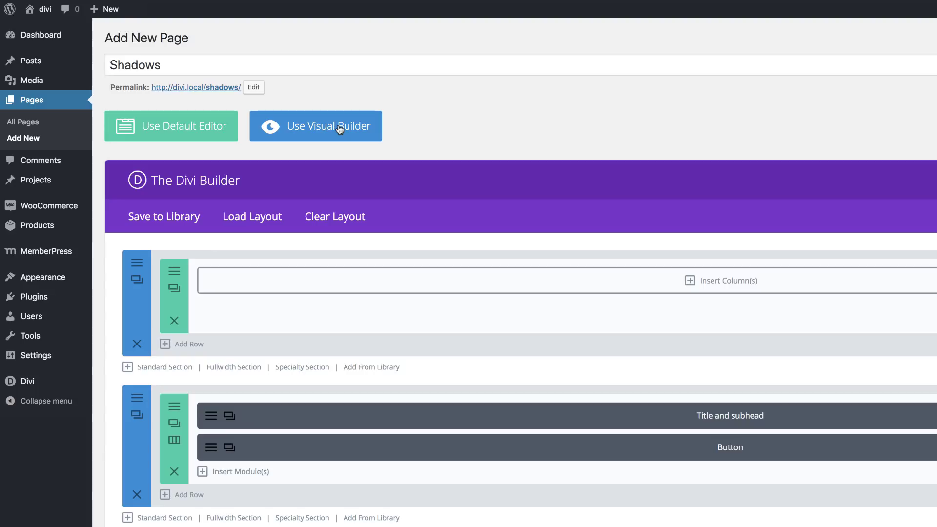
Step: Open the page in the Visual Builder and delete every section above the "We Design for Mobile Plaforms, Too." section
left_click(339, 130)
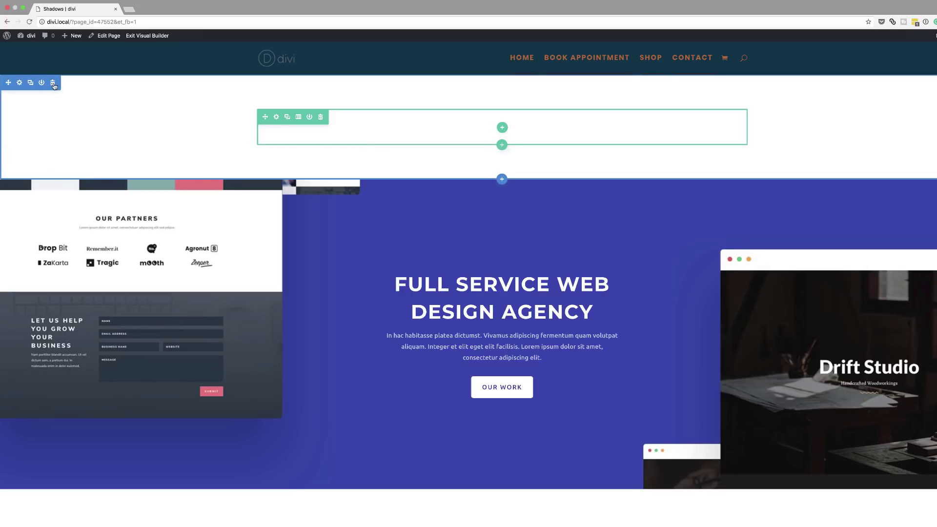
left_click(52, 83)
left_click(52, 83)
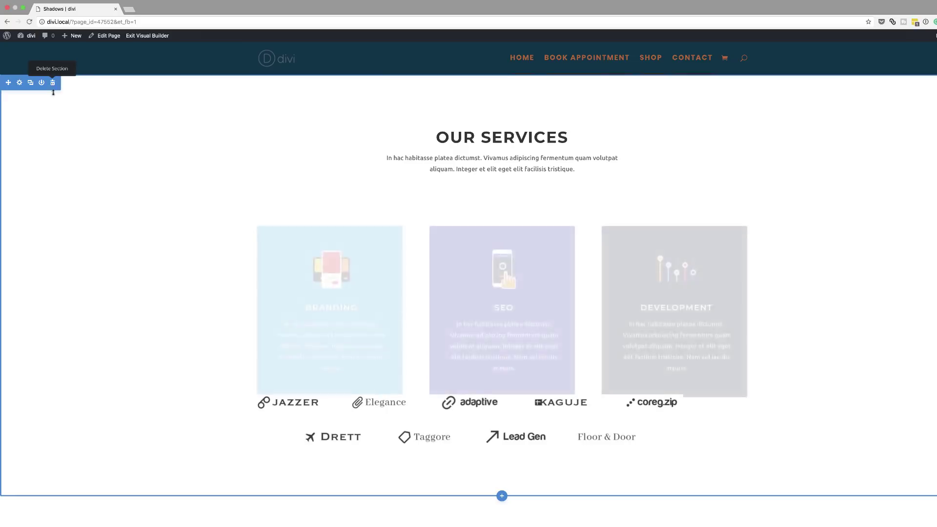
left_click(53, 84)
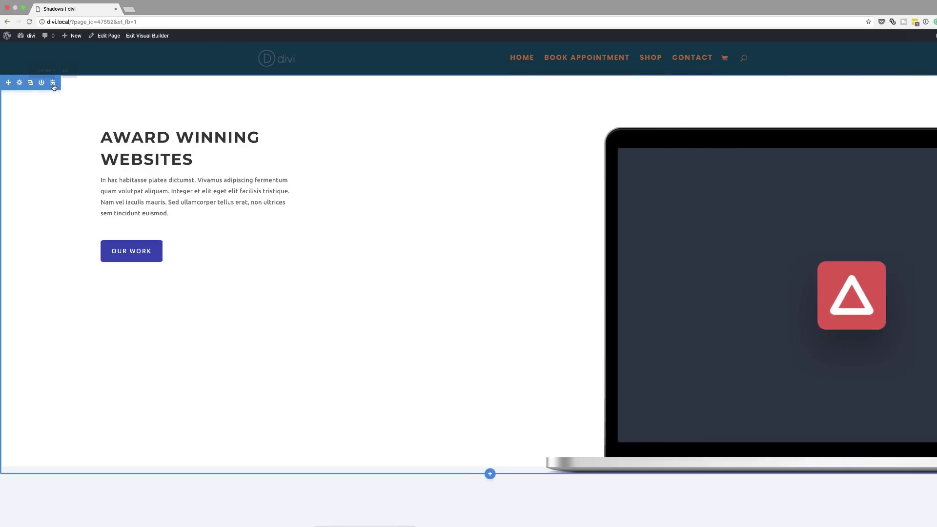
left_click(53, 83)
Step: Delete all remaining sections below the "We Design for Mobile Plaforms, Too." section
scroll(205, 273, "down", 3)
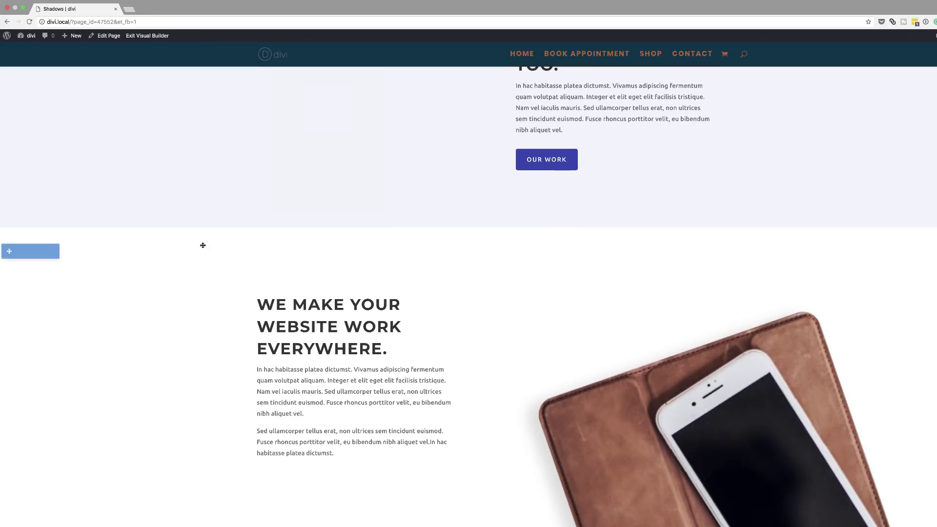
scroll(190, 303, "down", 2)
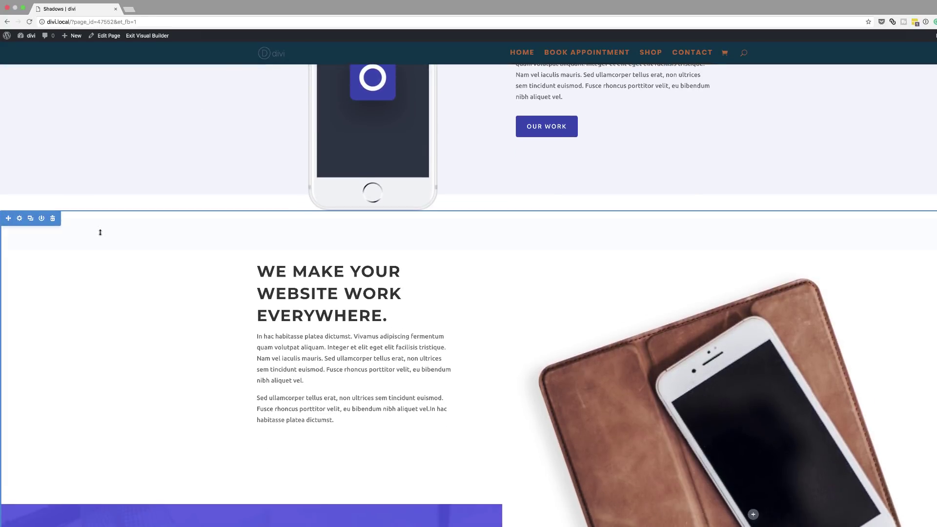
left_click(53, 218)
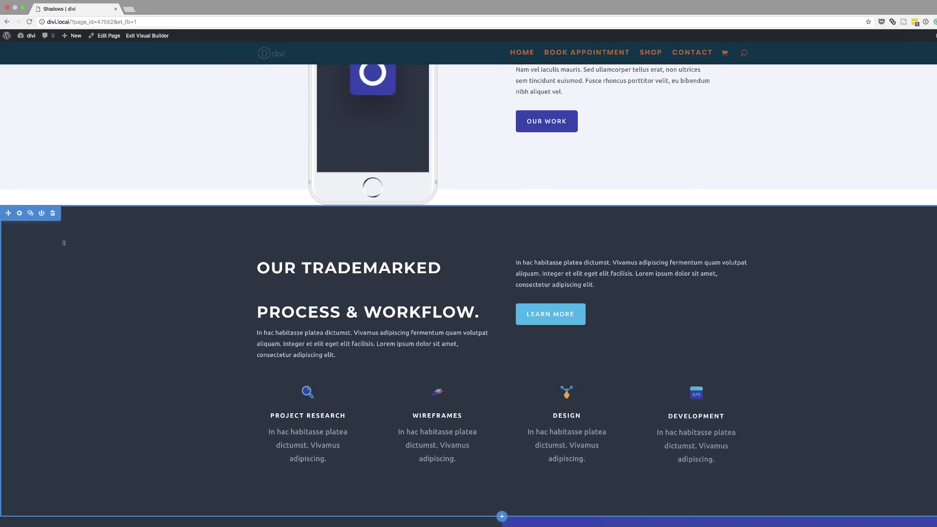
left_click(52, 215)
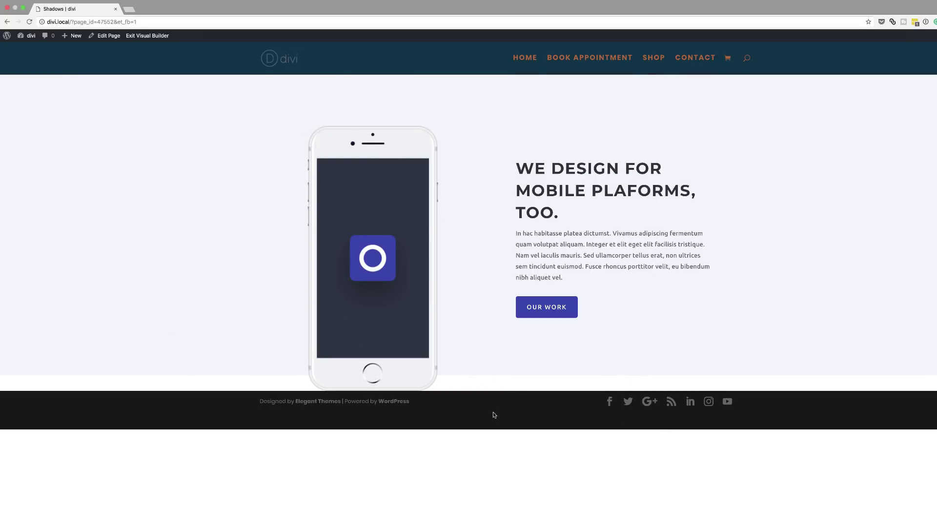
Step: Add a regular section below the mobile platforms section, with a single-column row containing an Image module
left_click(443, 390)
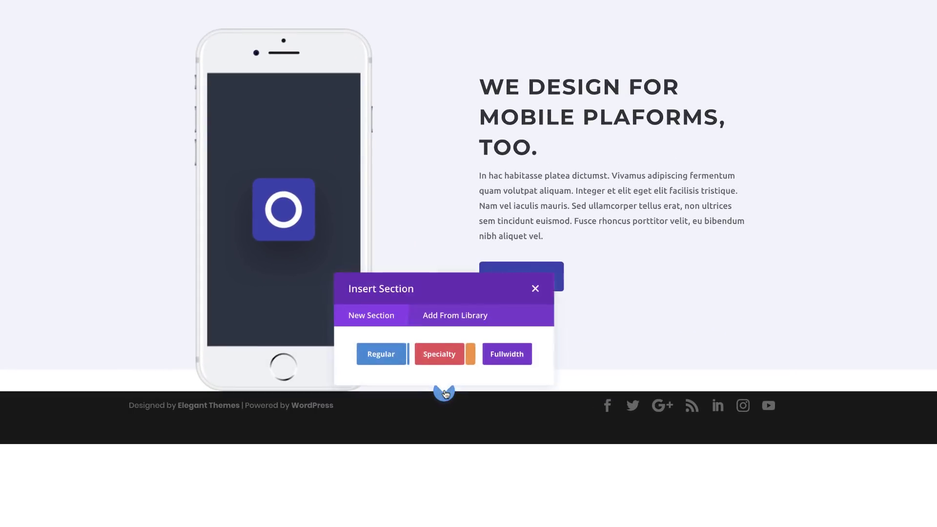
left_click(389, 358)
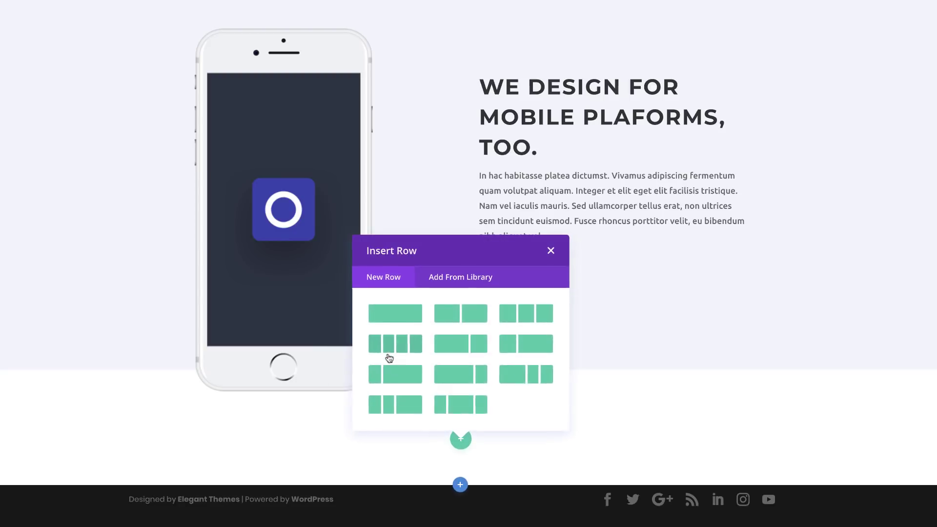
left_click(397, 313)
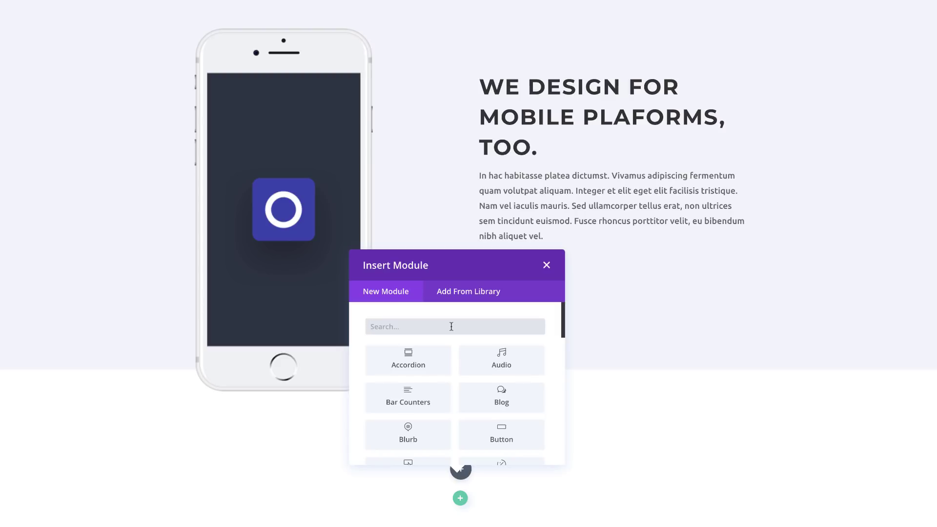
type("ima")
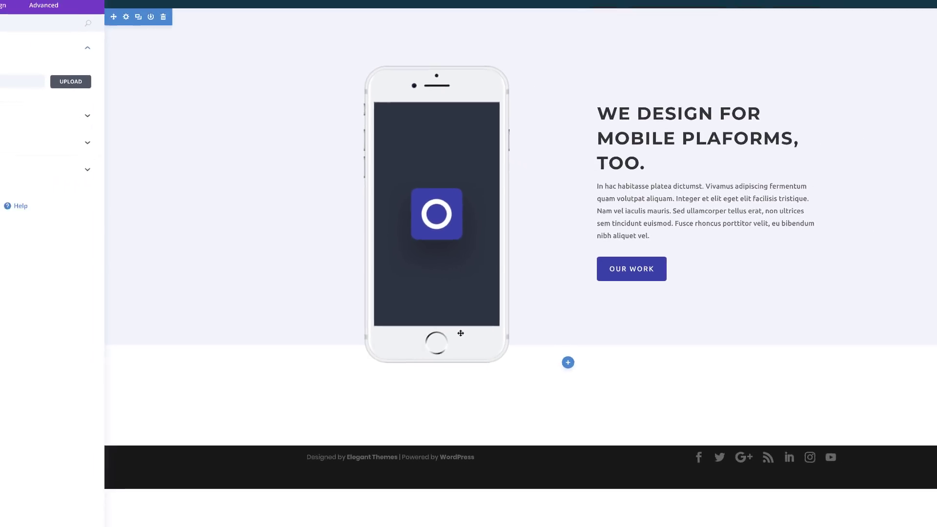
Step: Set the Image module's picture to the purple Divi logo from the media library
left_click(126, 100)
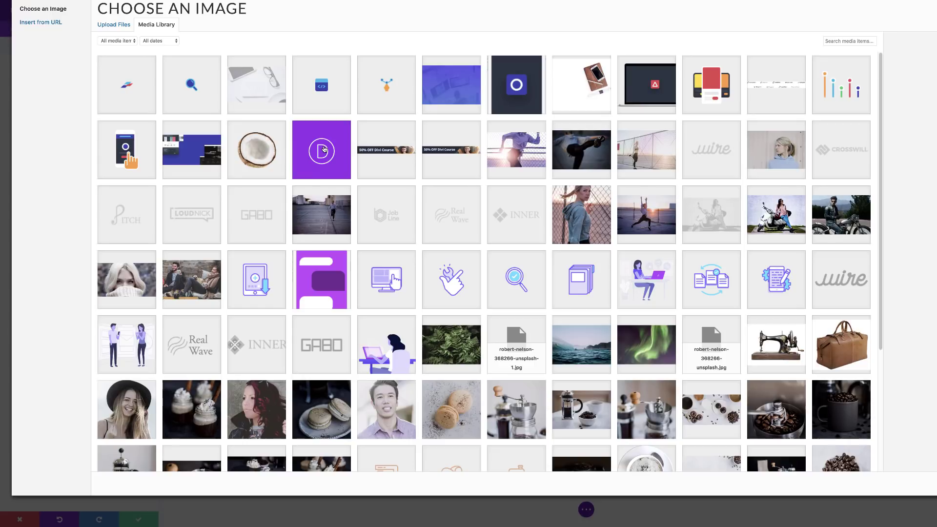
left_click(324, 149)
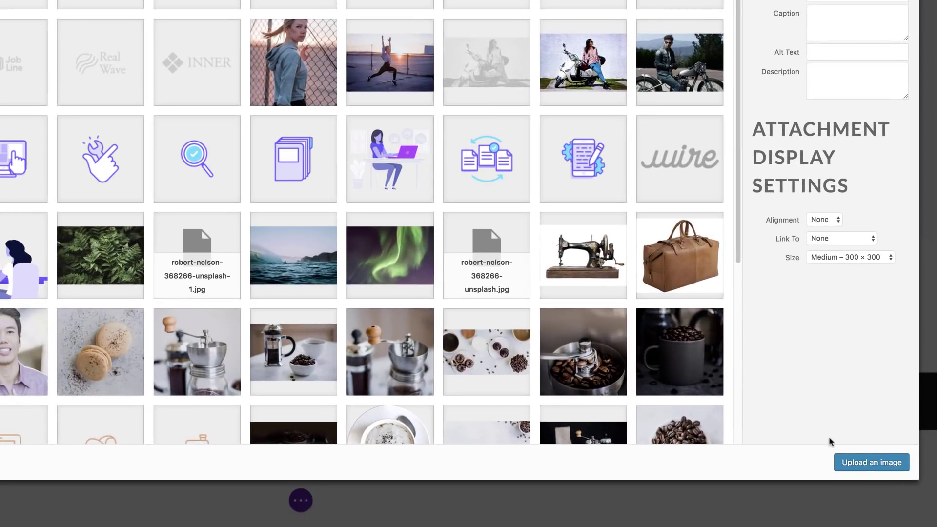
left_click(870, 467)
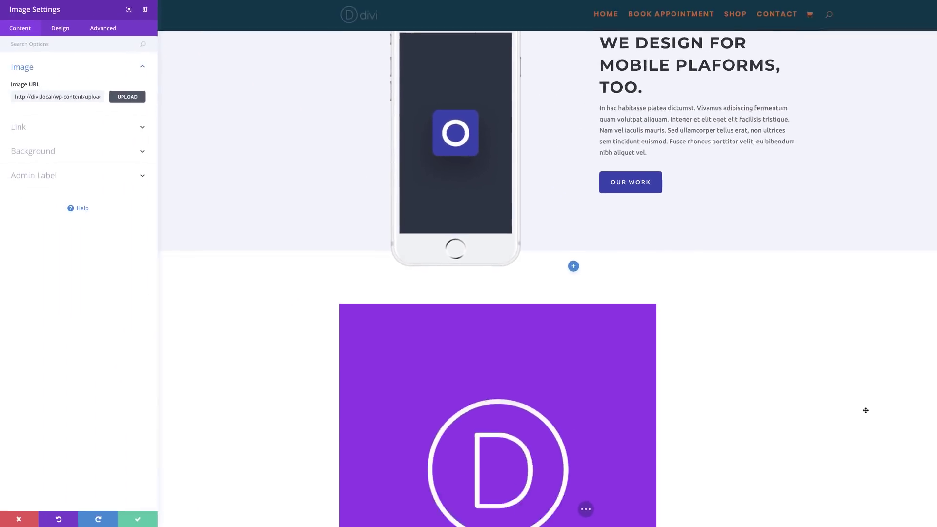
Step: Center-align the purple logo image and save its module settings
scroll(861, 427, "down", 3)
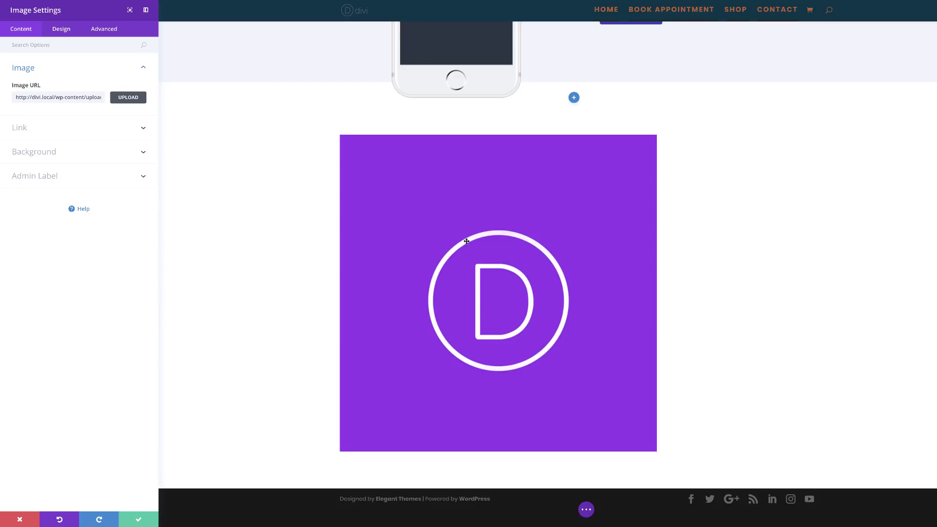
left_click(66, 31)
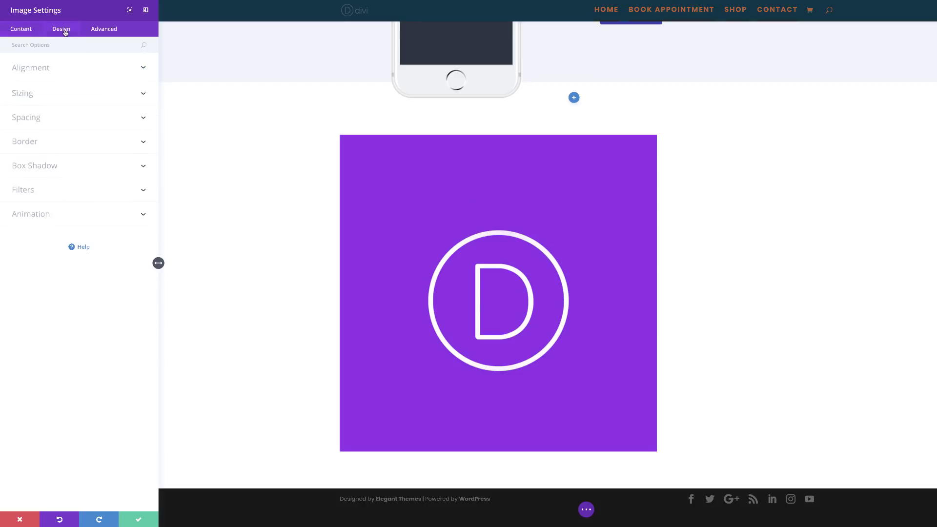
left_click(41, 70)
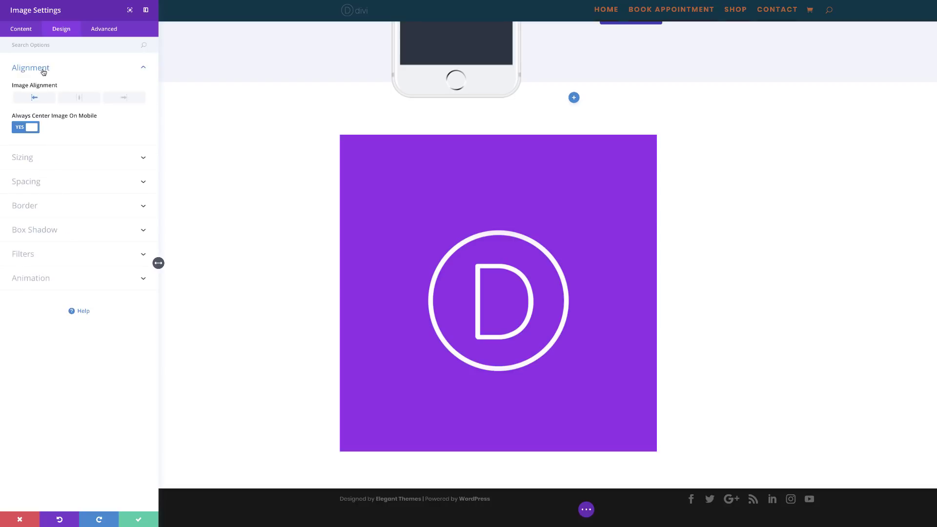
left_click(83, 99)
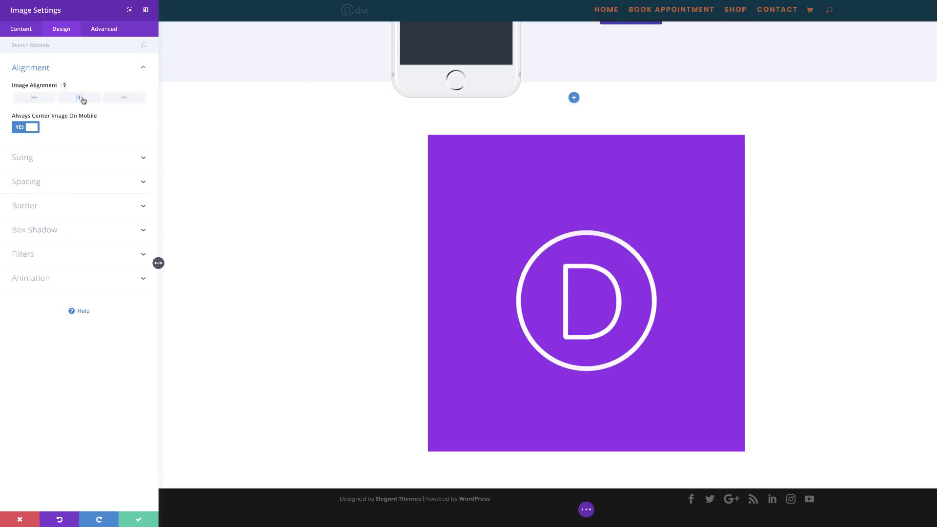
left_click(138, 520)
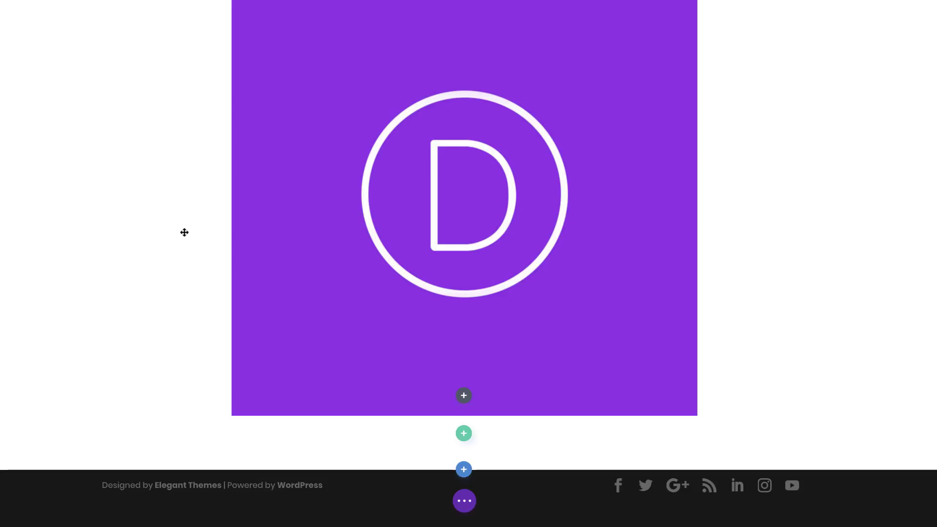
Step: Insert a Text module below the purple logo image
left_click(463, 396)
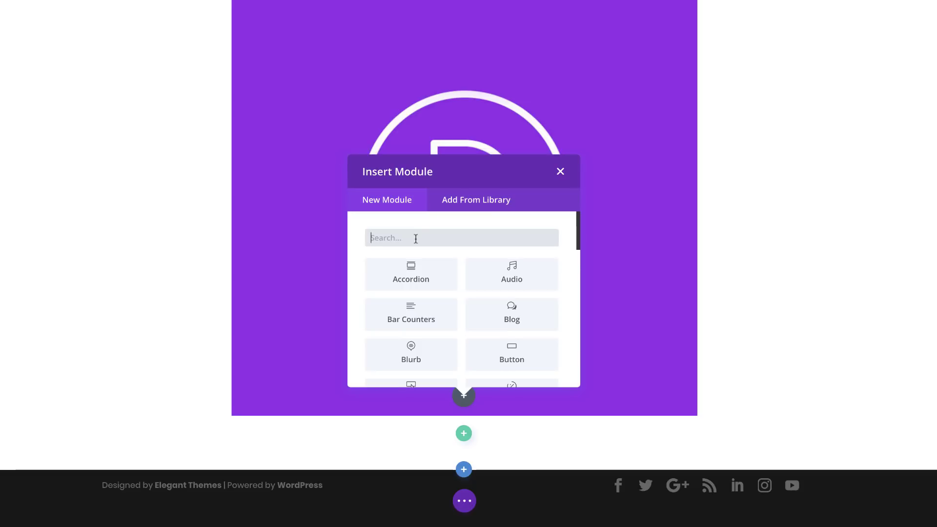
type("text")
left_click(429, 278)
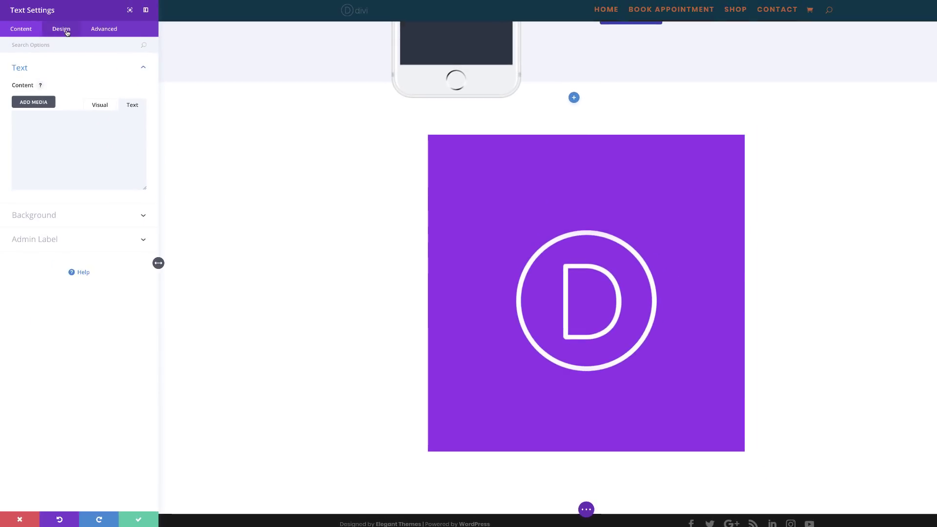
Step: Set the Text module's width to 20% in its sizing options
left_click(62, 29)
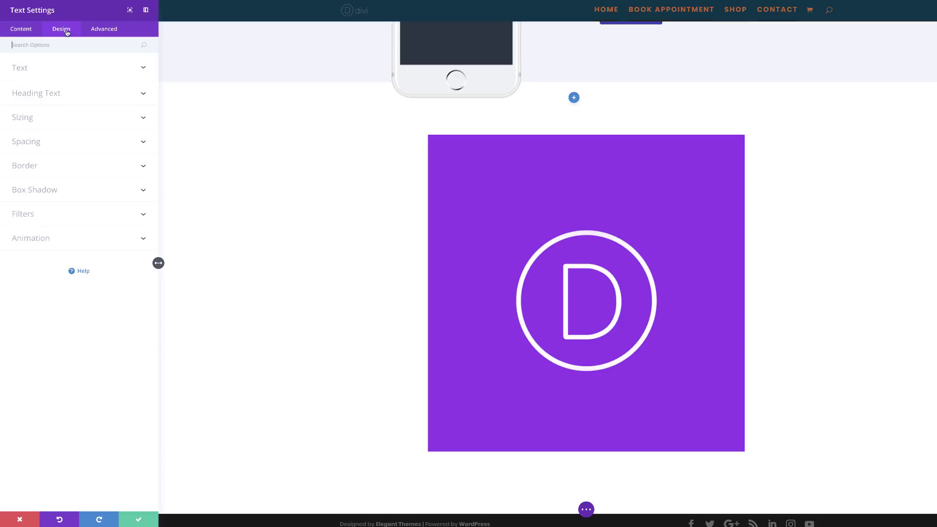
left_click(78, 123)
left_click(103, 149)
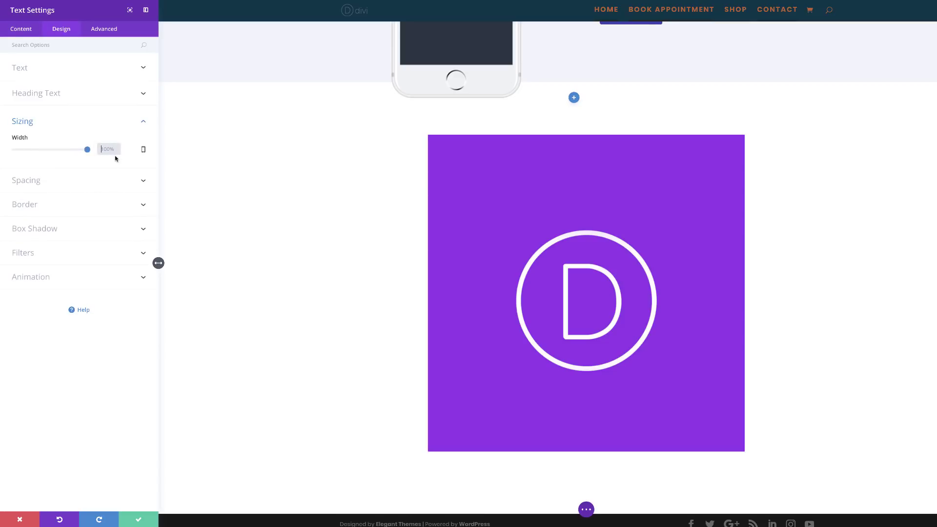
key("ctrl+a")
type("20%")
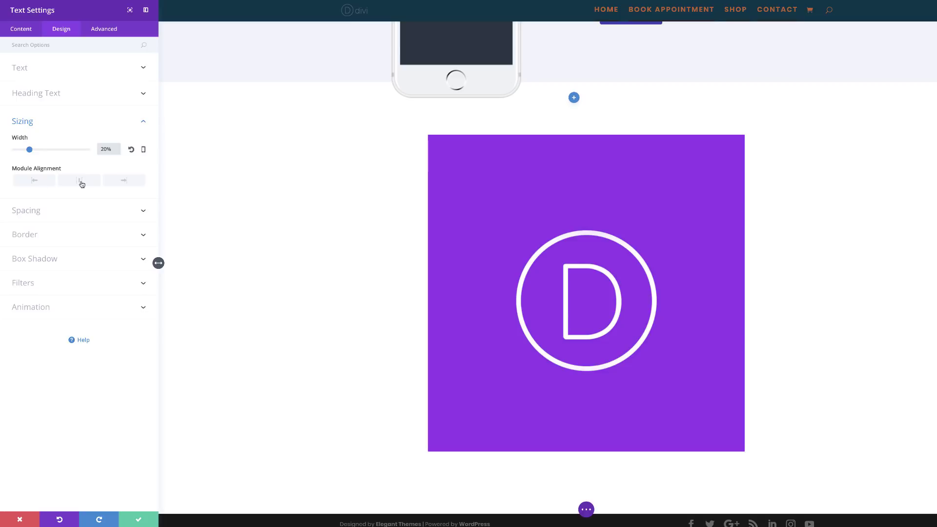
Step: Center the Text module and set its bottom margin to 0px and its top and bottom padding to 1px
left_click(82, 184)
left_click(57, 213)
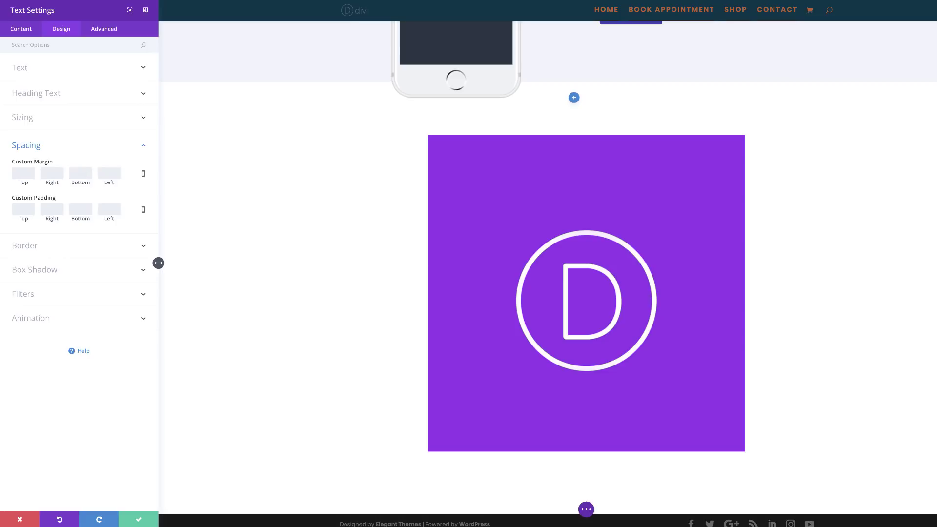
left_click(80, 174)
type("0px")
left_click(24, 210)
type("1")
left_click(80, 209)
type("1")
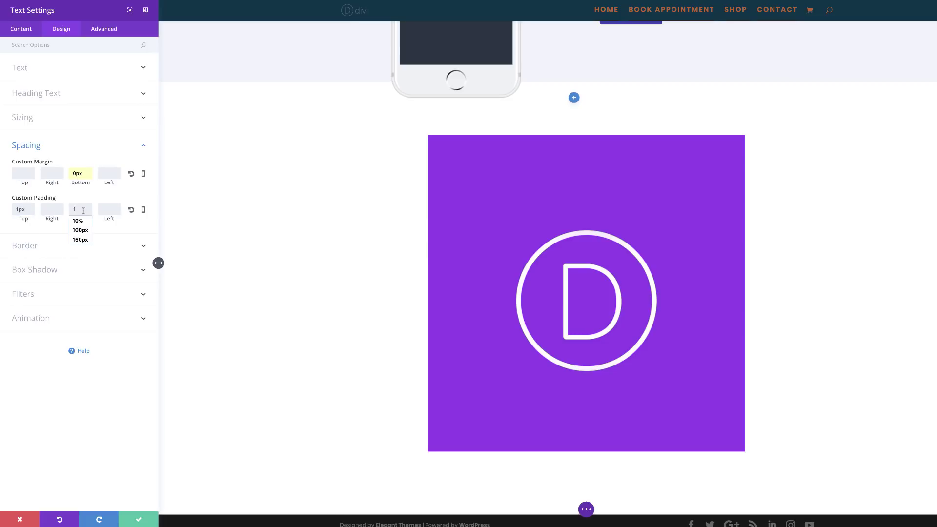
left_click(153, 228)
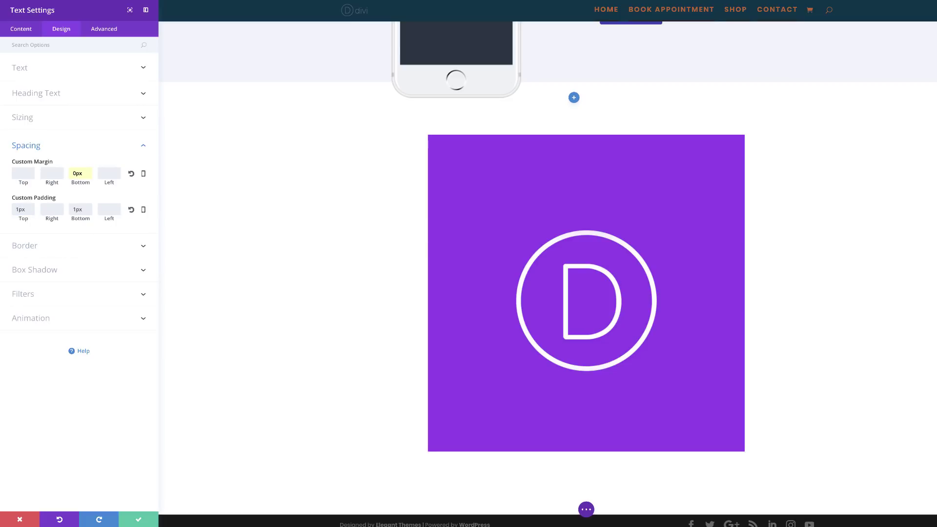
Step: Apply the bottom box shadow preset to the Text module with vertical position 70px, blur strength 35px and spread strength 0px
left_click(54, 272)
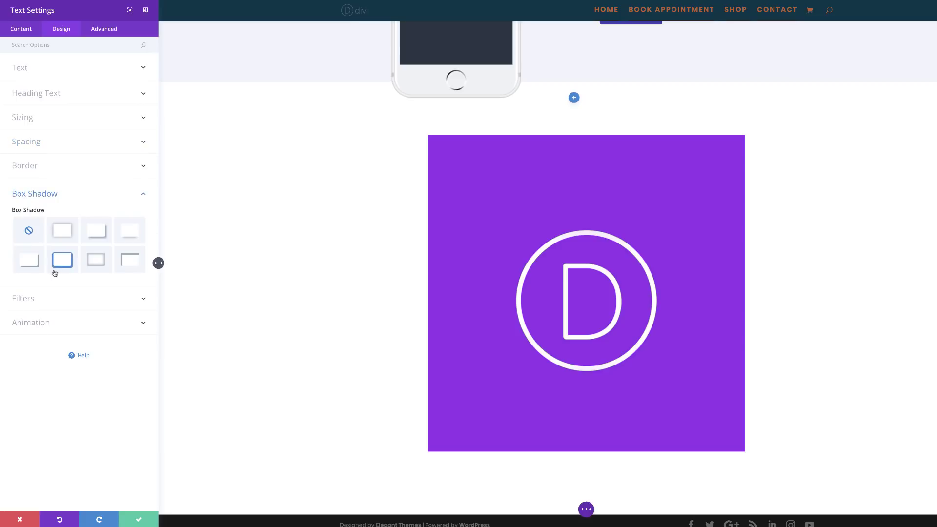
left_click(132, 233)
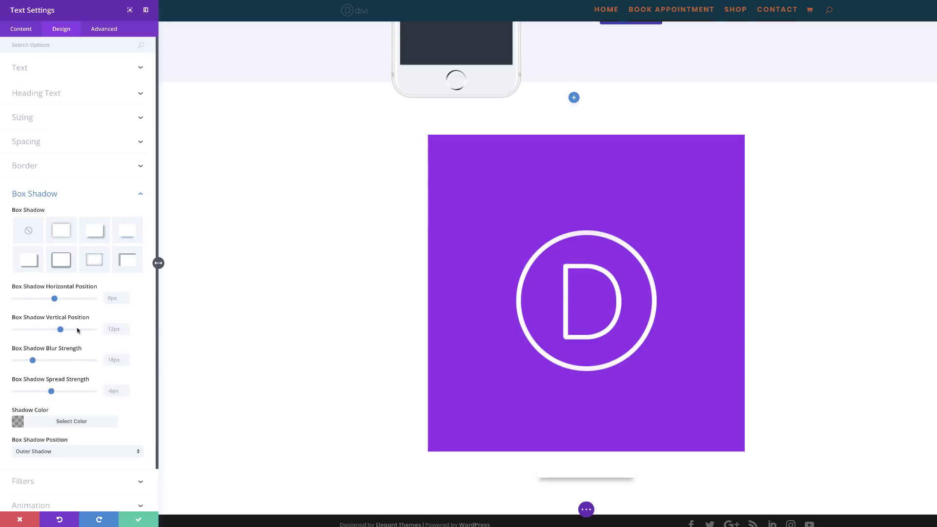
left_click(108, 329)
key("ctrl+a")
type("70")
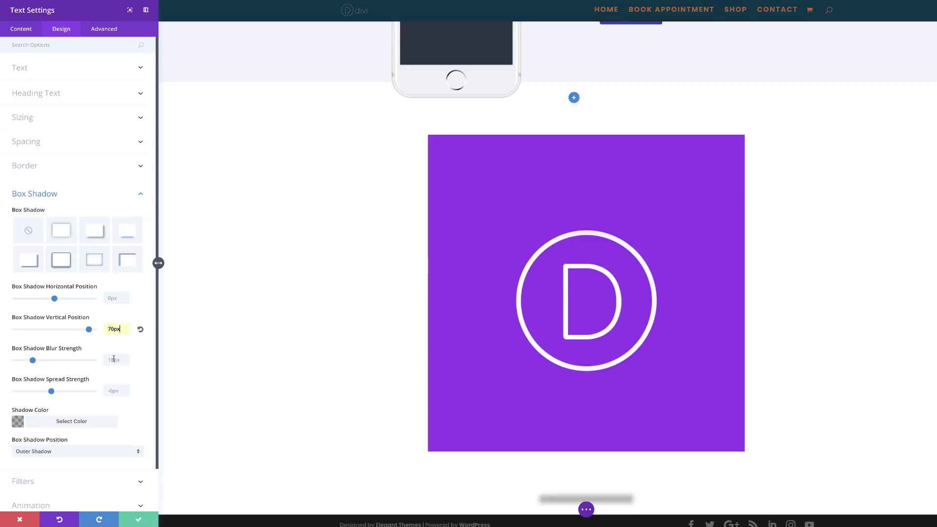
type("35")
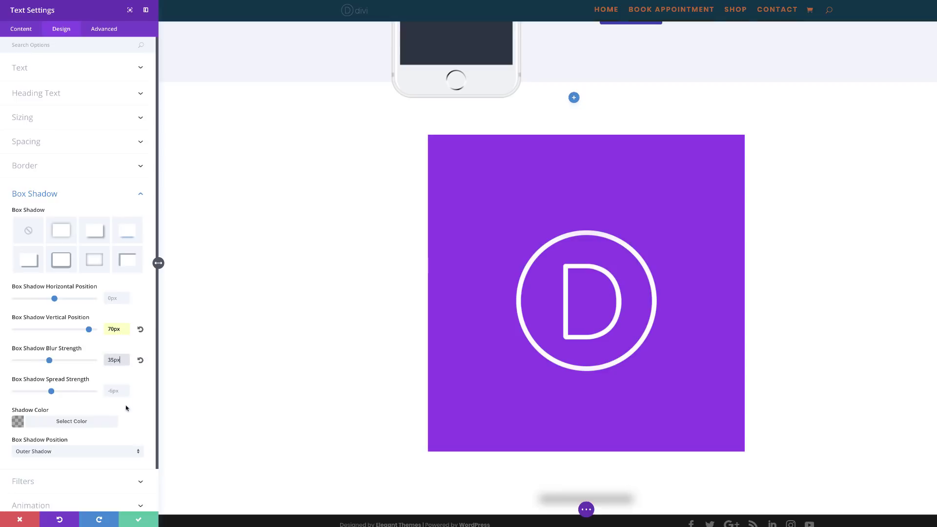
left_click(111, 391)
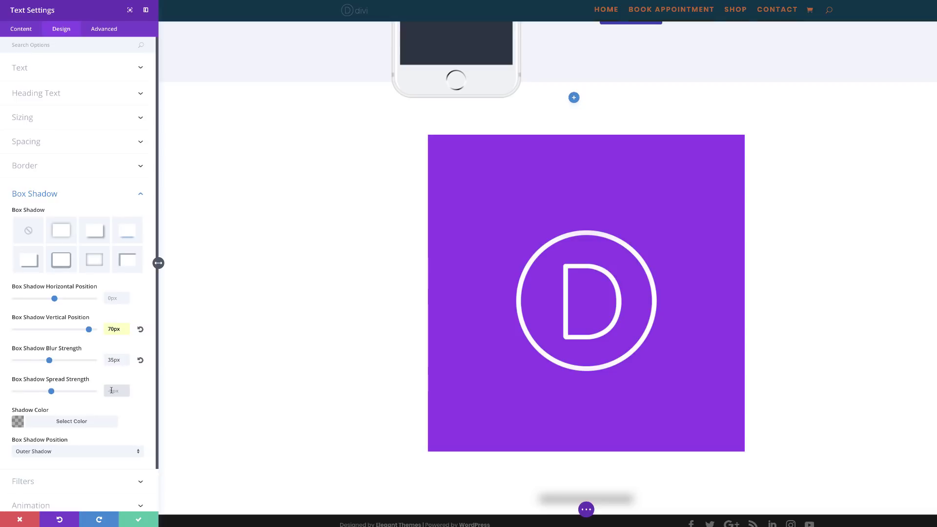
type("0pz")
key("BackSpace")
type("x")
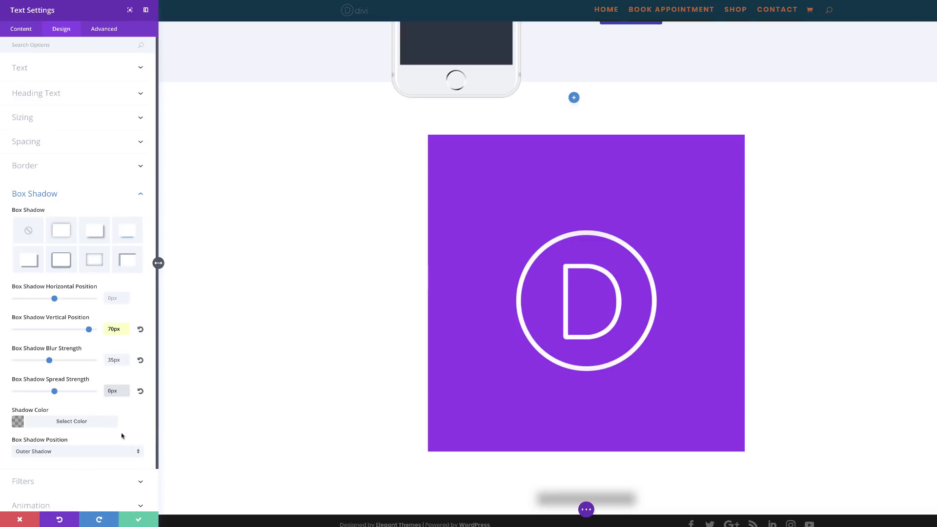
Step: Set the box shadow color to rgba(0,0,0,0.2) and save the Text module's settings
left_click(81, 422)
scroll(150, 424, "down", 3)
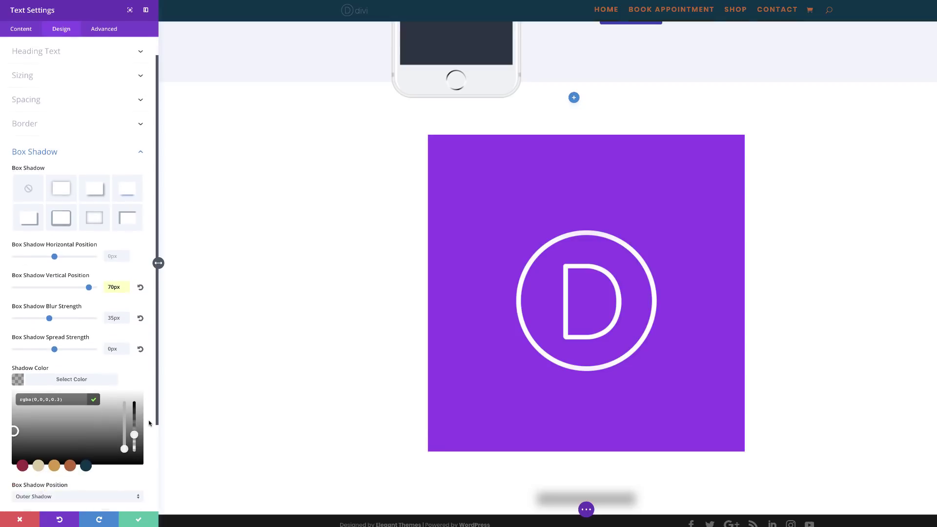
scroll(366, 423, "down", 1)
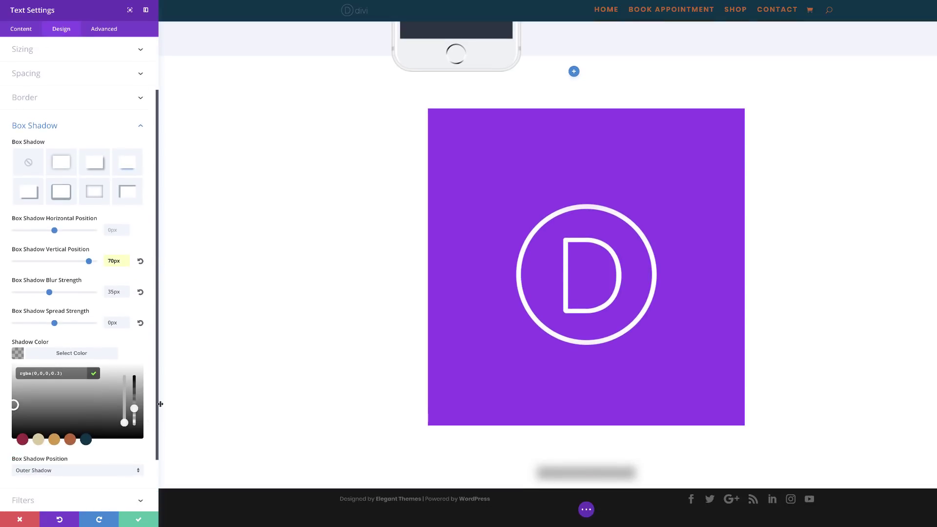
left_click_drag(133, 409, 136, 418)
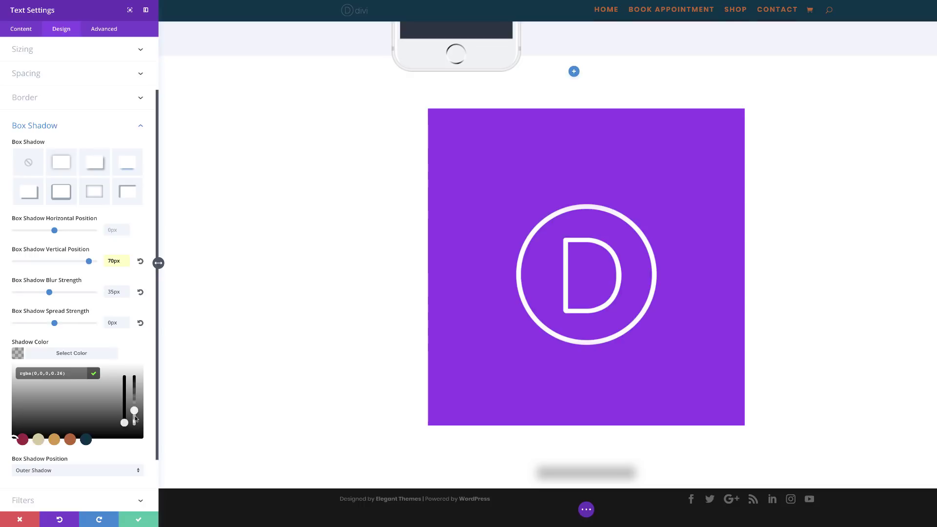
left_click_drag(135, 414, 135, 416)
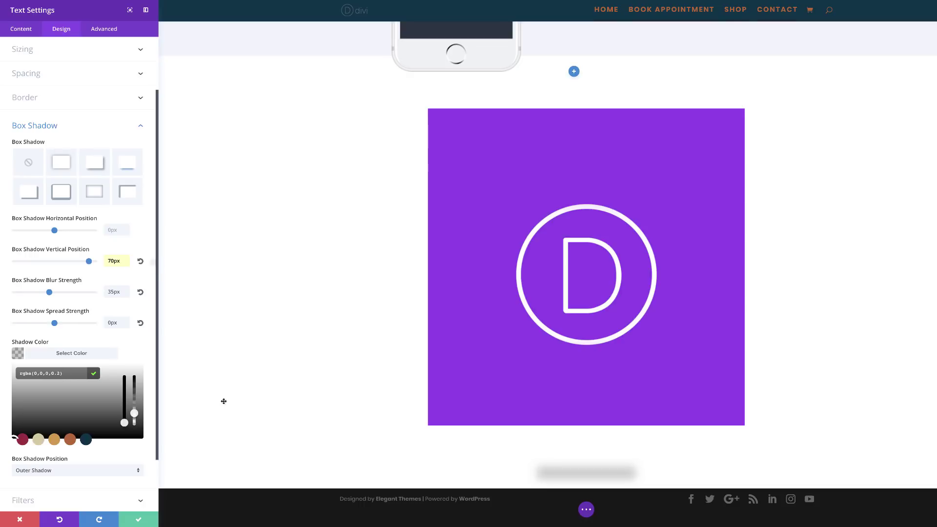
left_click(142, 520)
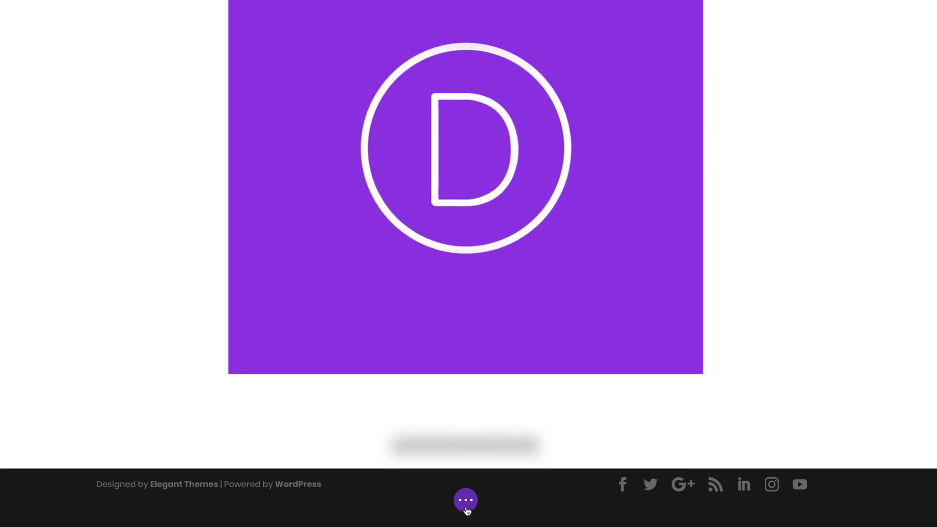
Step: Switch the builder to wireframe view and duplicate the Text module below the Image module
left_click(465, 501)
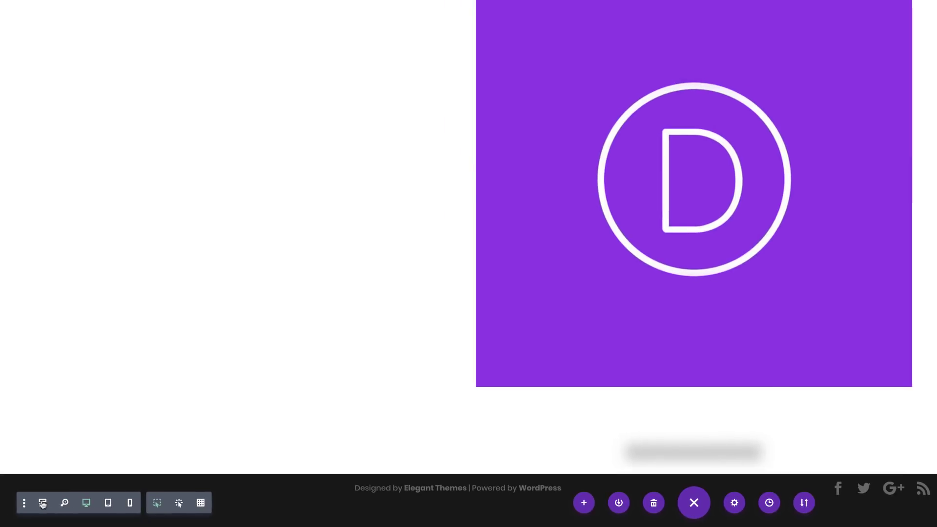
left_click(43, 503)
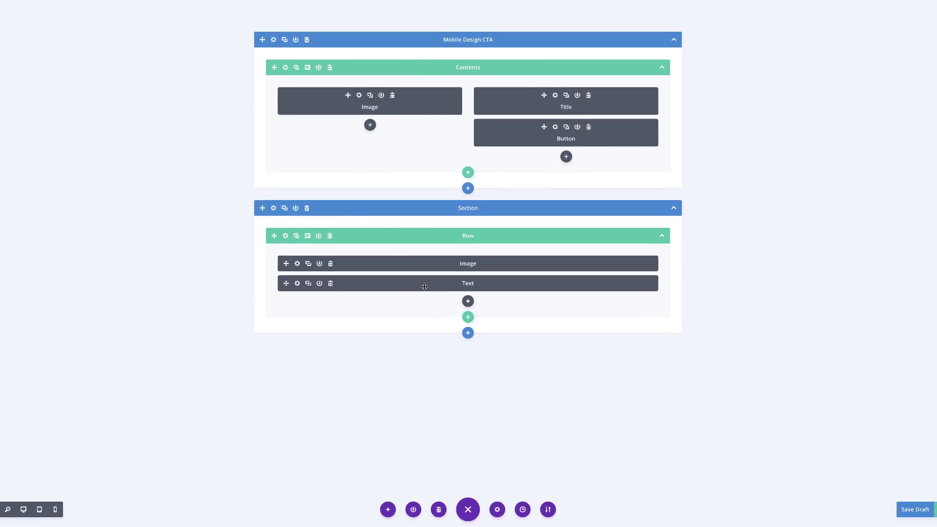
left_click(309, 285)
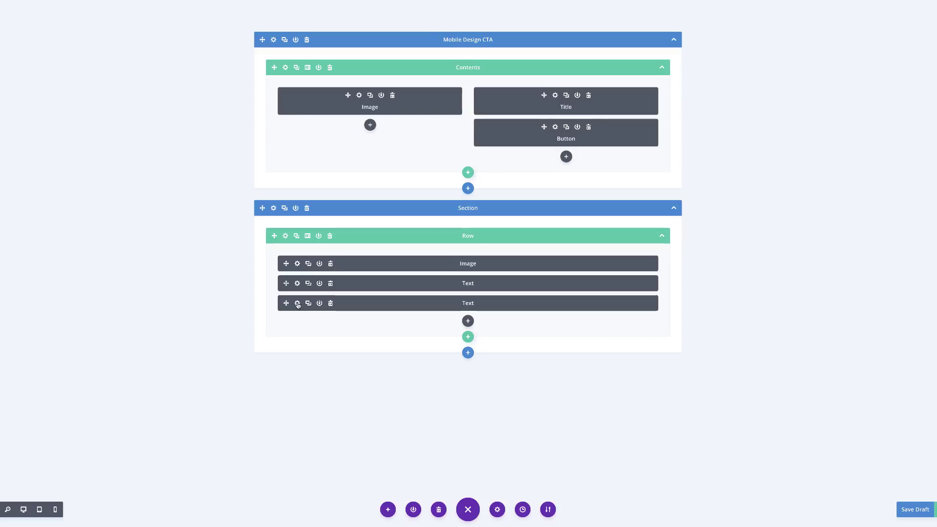
Step: Set the duplicated Text module's width to 40% in its design settings
left_click(298, 303)
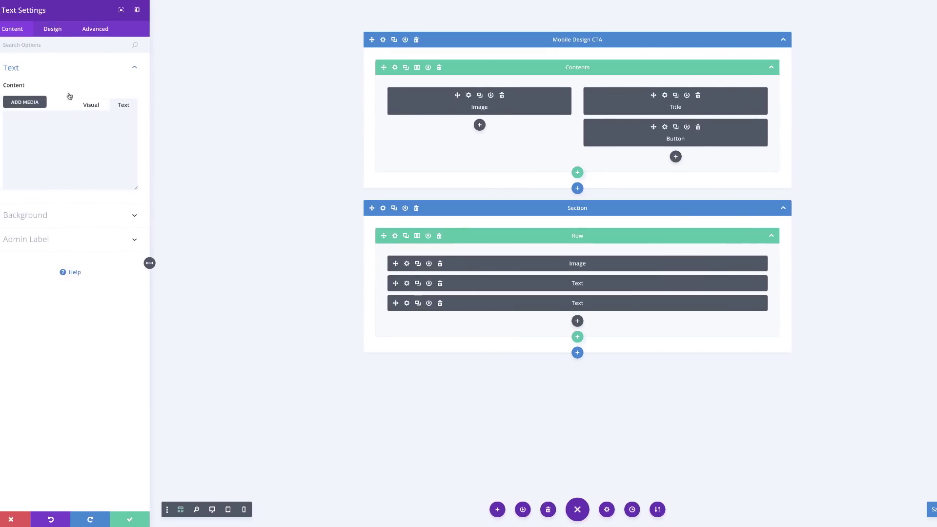
left_click(62, 29)
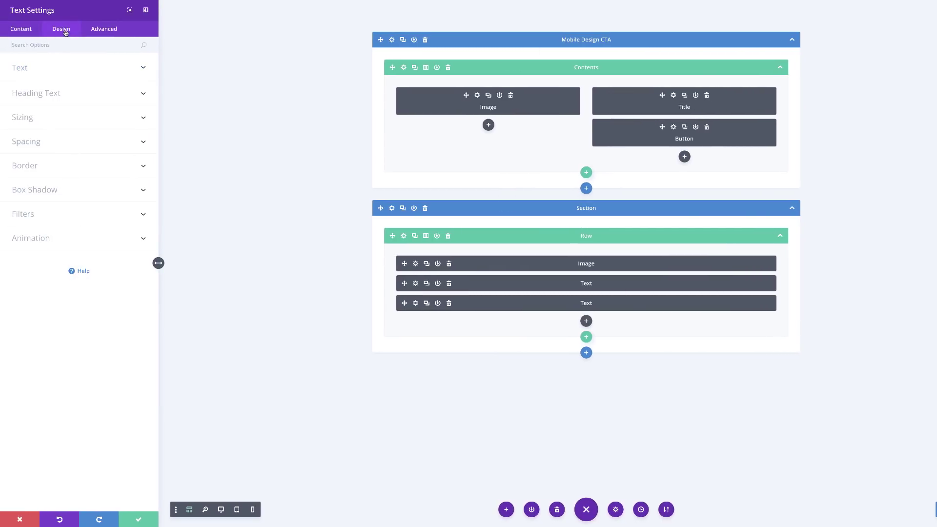
left_click(31, 120)
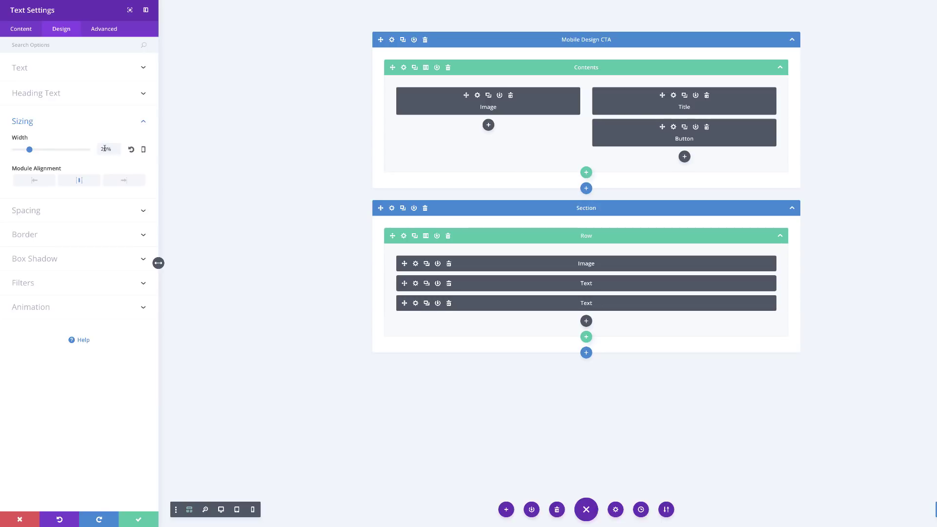
double_click(104, 148)
type("40")
Step: Set the second Text module's top margin to -5px and its top and bottom padding to 2px
left_click(37, 212)
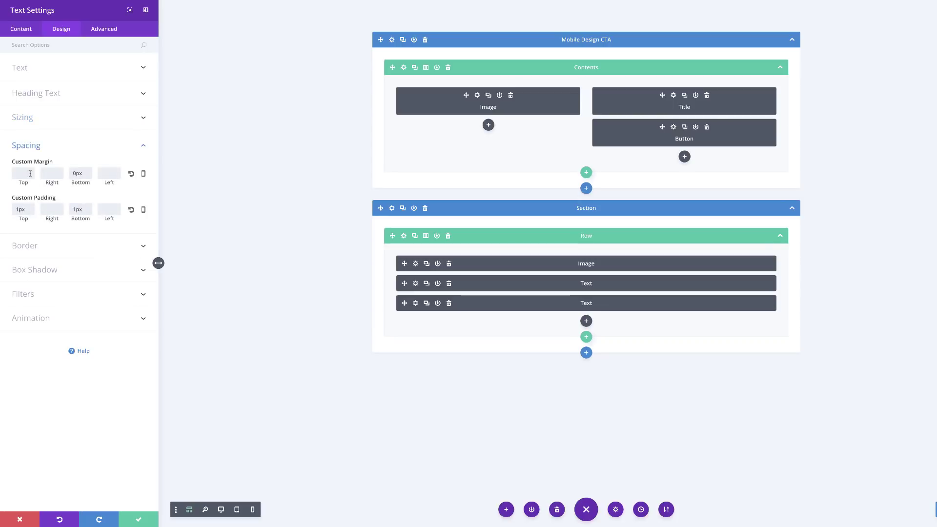
left_click_drag(19, 210, 13, 210)
type("2")
left_click_drag(76, 209, 72, 210)
type("2")
Step: Change the second Text module's box shadow blur strength and save its settings
left_click(53, 270)
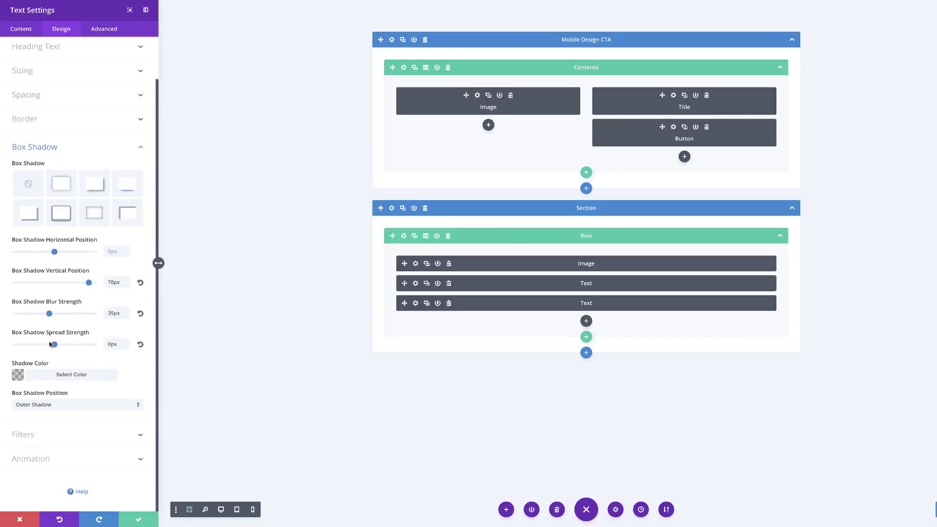
left_click_drag(114, 312, 105, 313)
left_click(139, 520)
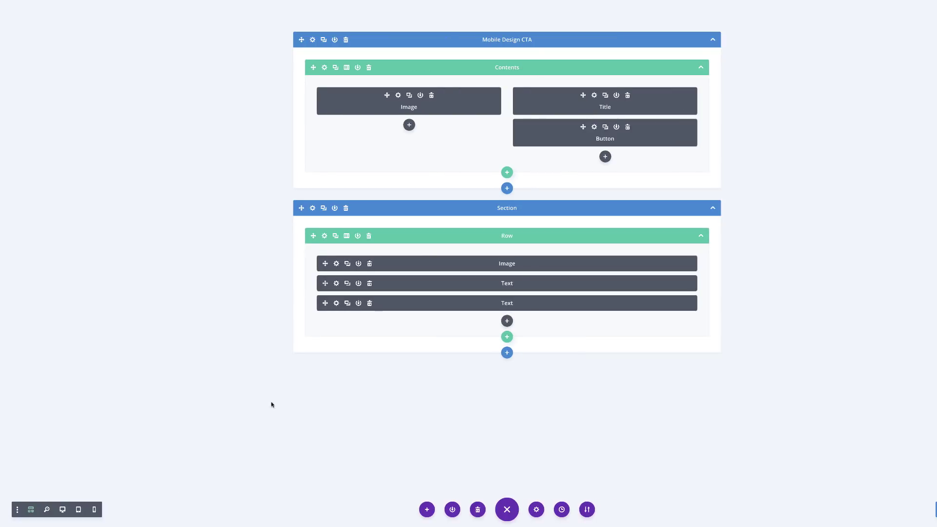
Step: Duplicate the second Text module and set the new copy's width to 40%
left_click(347, 304)
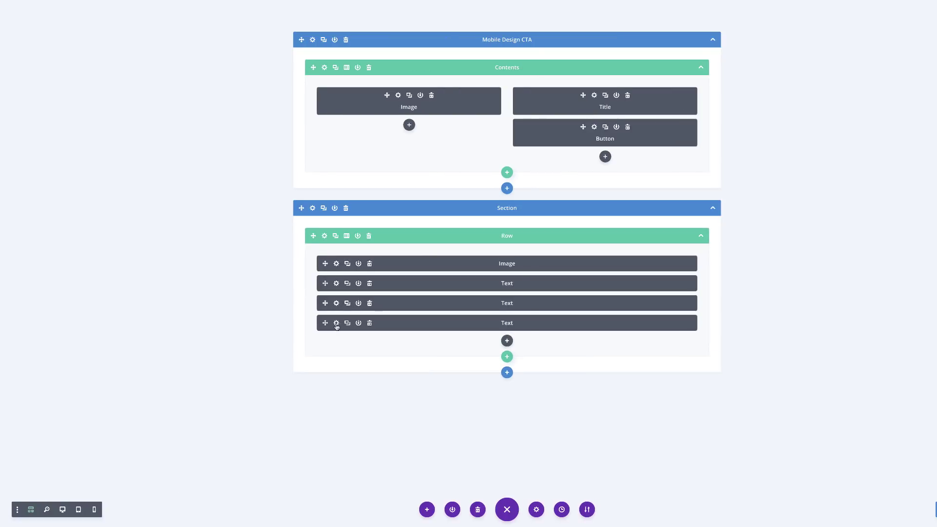
left_click(336, 323)
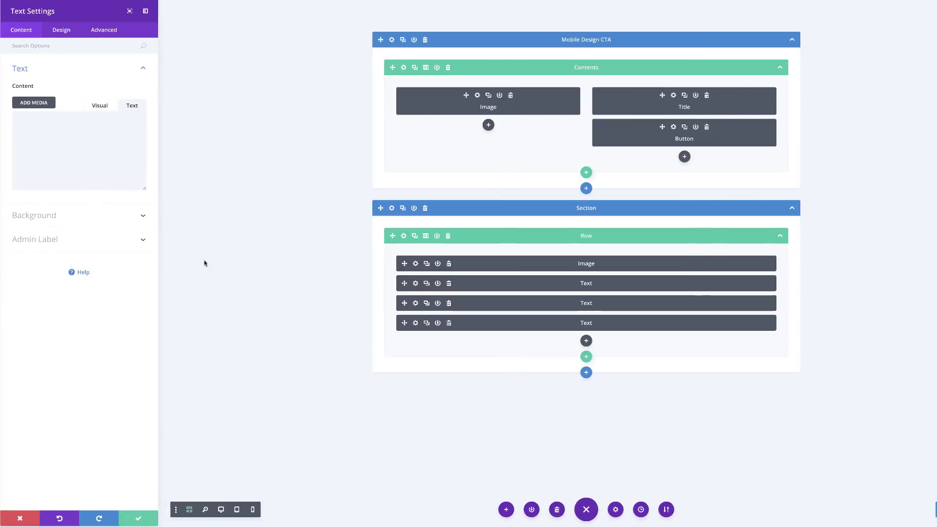
left_click(61, 29)
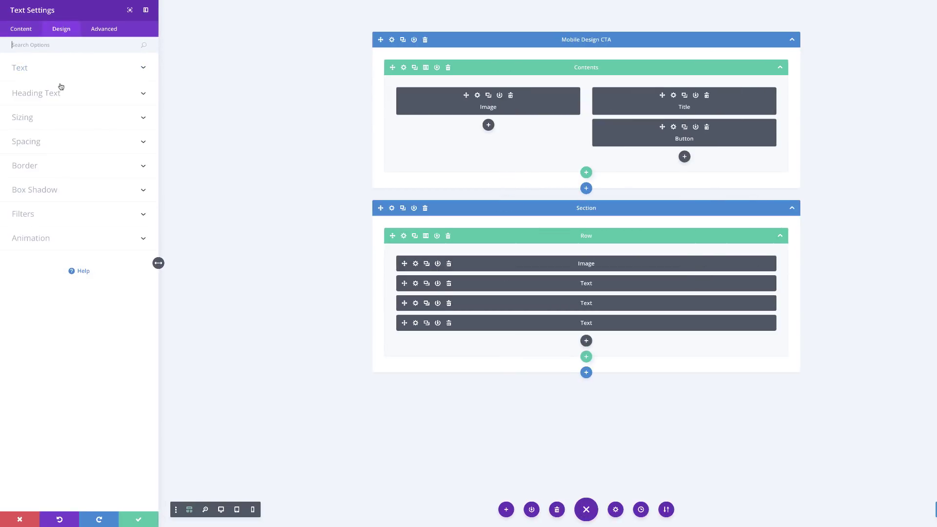
left_click(31, 120)
left_click(103, 148)
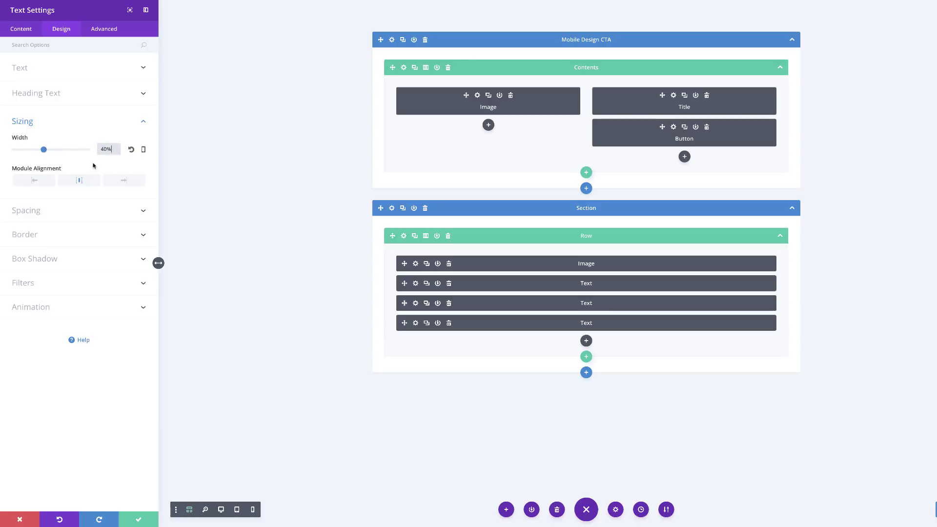
Step: Set the third Text module's top margin to -15px and its top and bottom padding to 3px
left_click(41, 210)
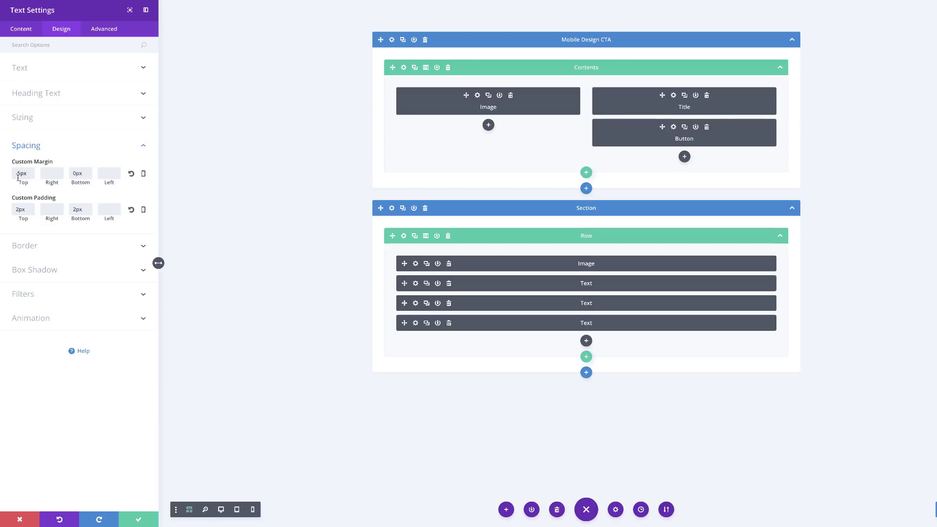
left_click(18, 175)
type("1")
left_click_drag(18, 209, 7, 209)
type("3")
type("3")
Step: Set the third Text module's box shadow blur strength to 70px and save its settings
left_click(56, 272)
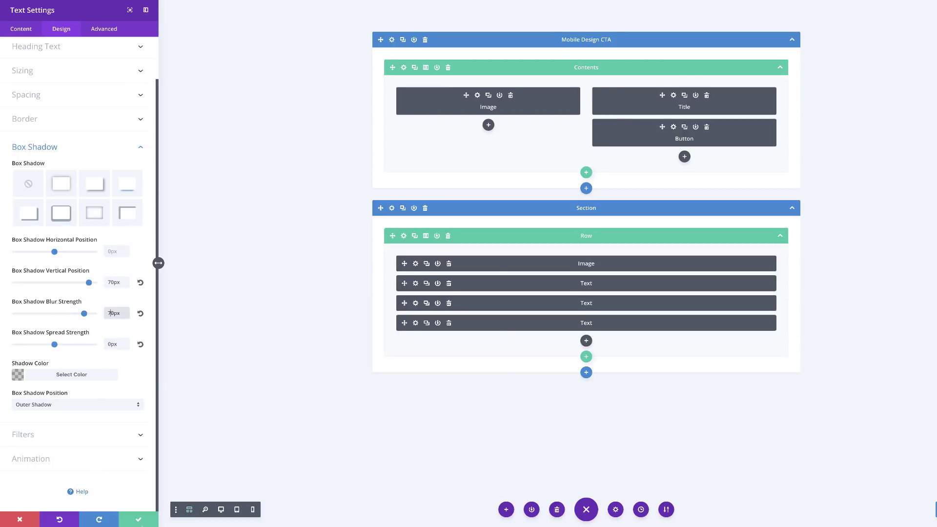
left_click(138, 519)
Step: Duplicate the third Text module and set the new copy's width to 80%
left_click(347, 325)
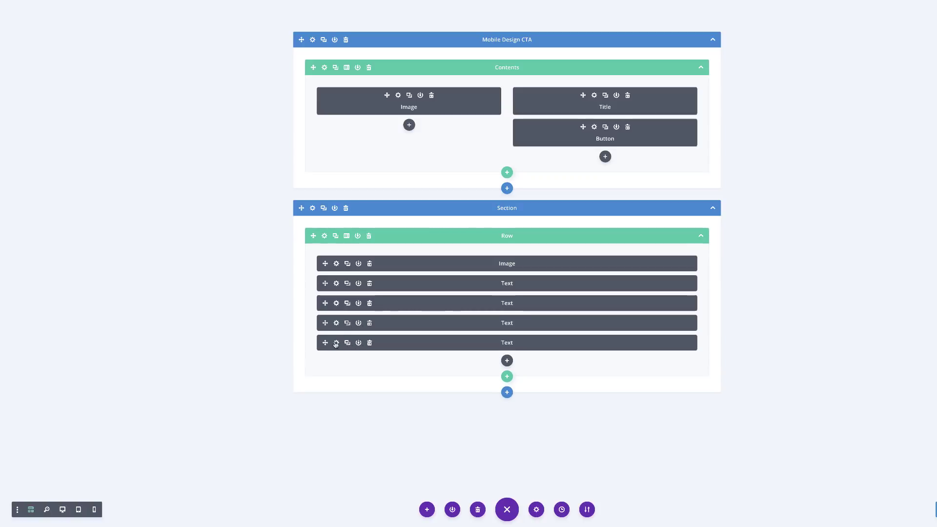
left_click(336, 343)
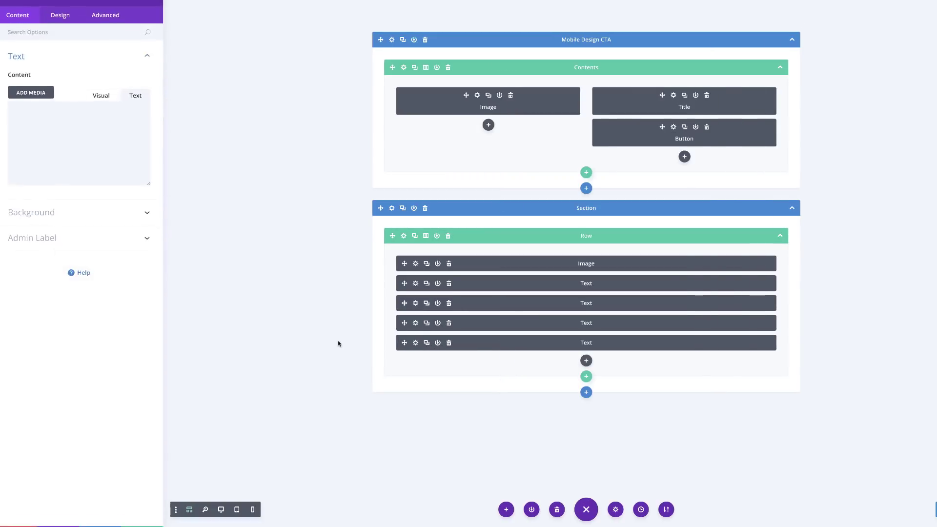
left_click(65, 29)
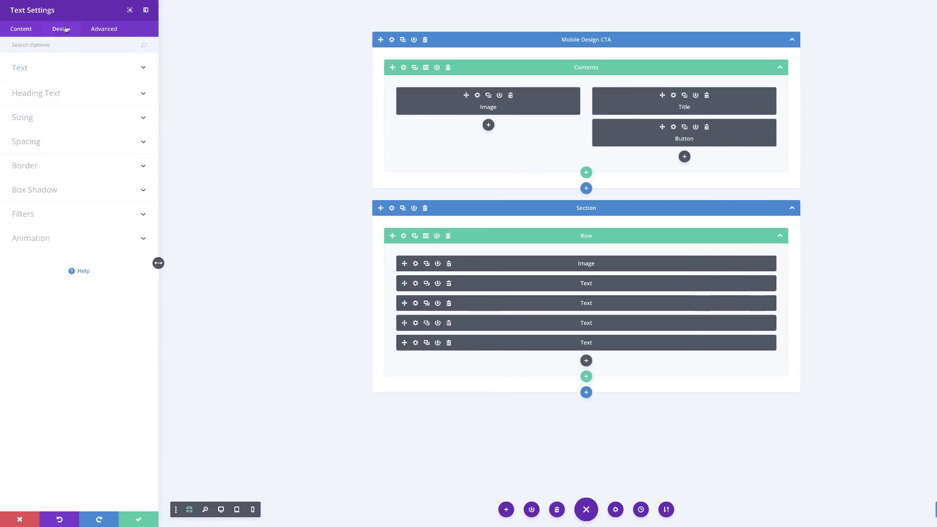
left_click(31, 121)
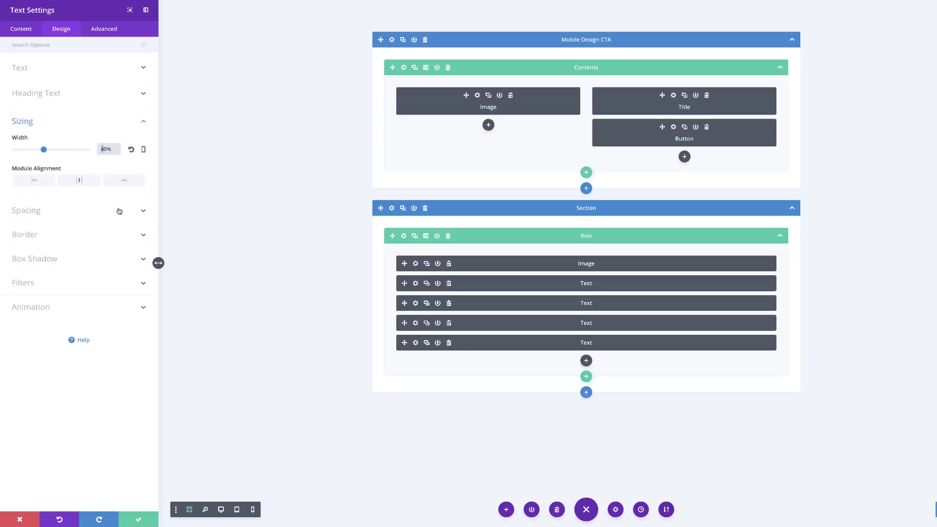
left_click(73, 150)
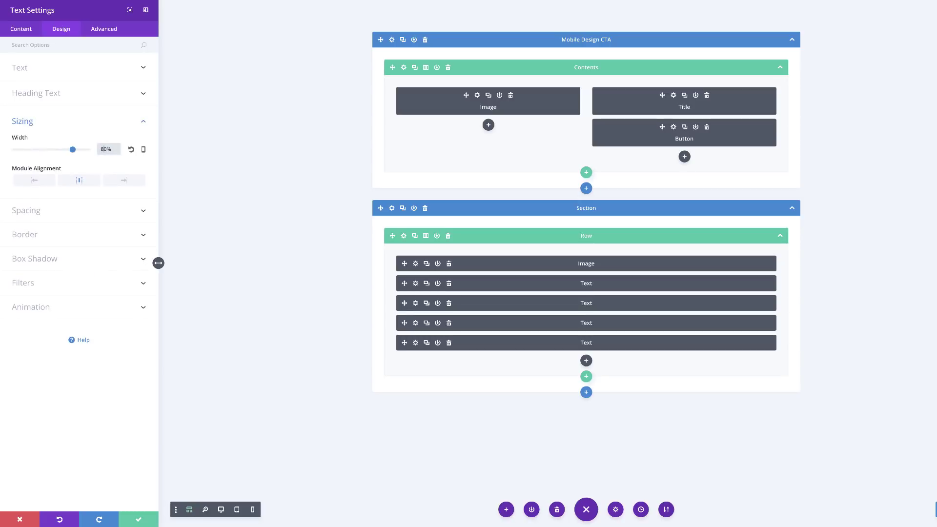
Step: Set the fourth Text module's top margin to -10px and its top and bottom padding to 4px
left_click(46, 214)
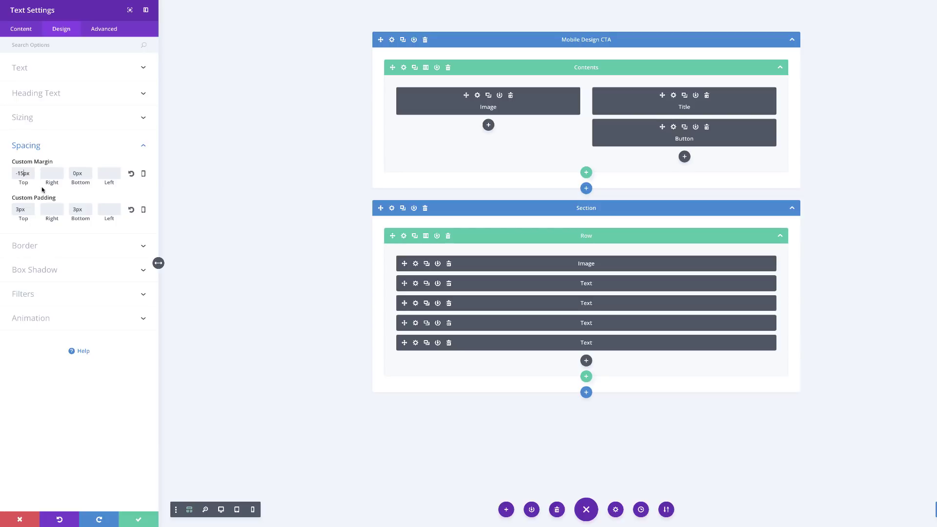
key("BackSpace")
type("0")
left_click(19, 209)
key("BackSpace")
type("4")
left_click(73, 209)
Step: Set the fourth Text module's box shadow to a 100px vertical position and 90px blur strength, and save its settings
left_click(66, 270)
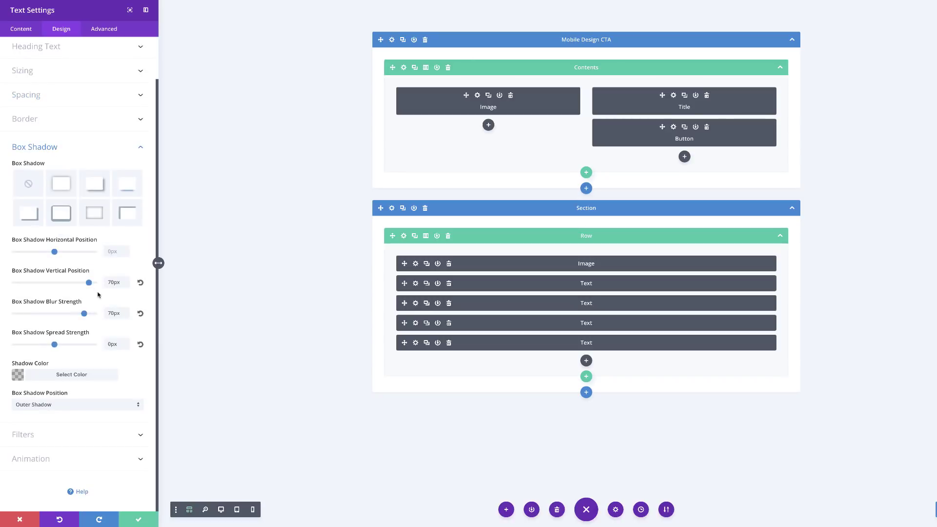
left_click_drag(89, 283, 101, 285)
double_click(110, 284)
type("100px")
left_click(108, 313)
left_click(138, 520)
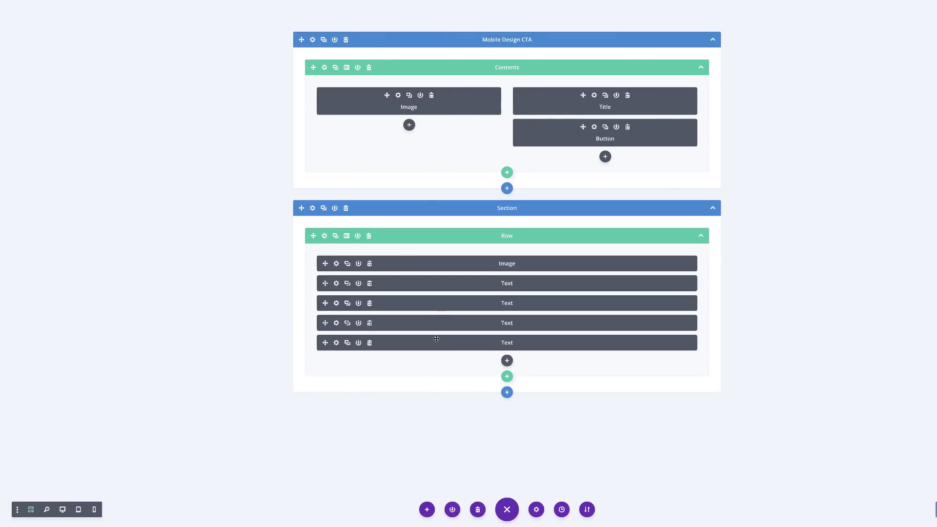
Step: Duplicate the fourth Text module and return the new copy's width to 100%
left_click(348, 343)
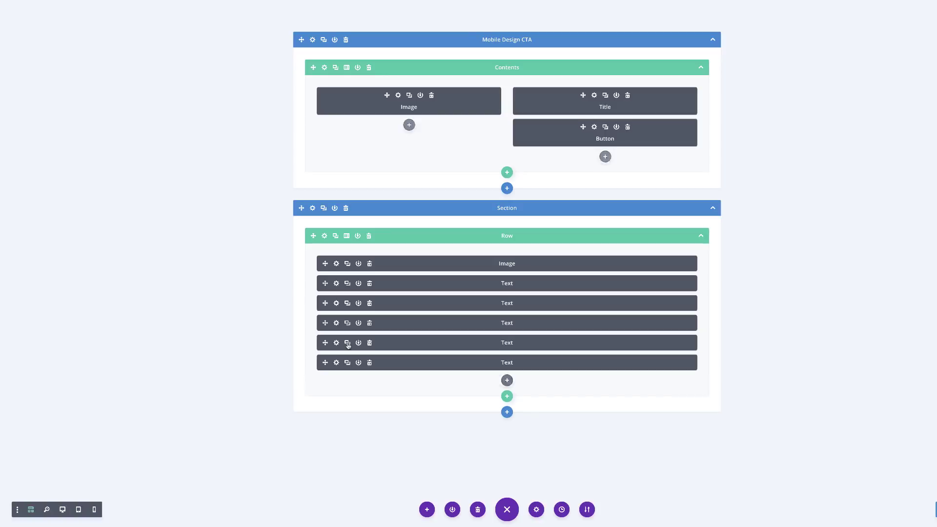
left_click(337, 363)
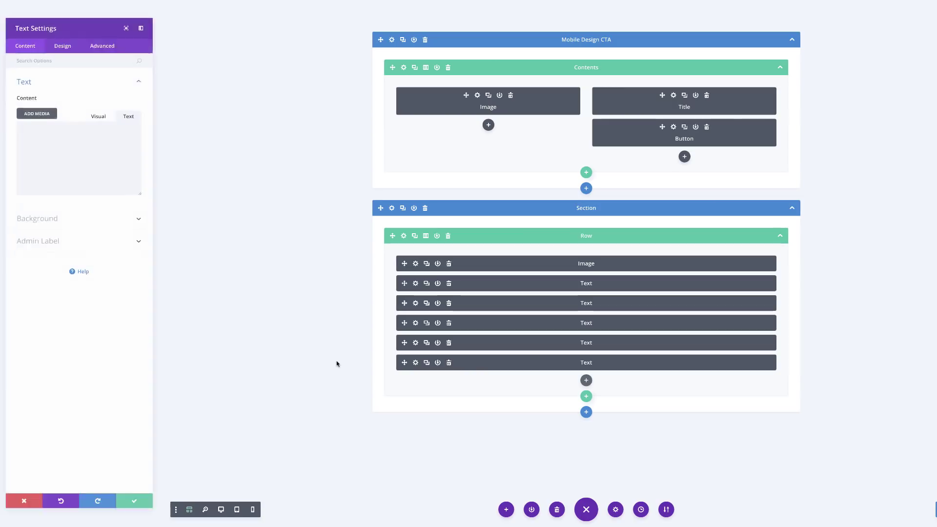
left_click(66, 30)
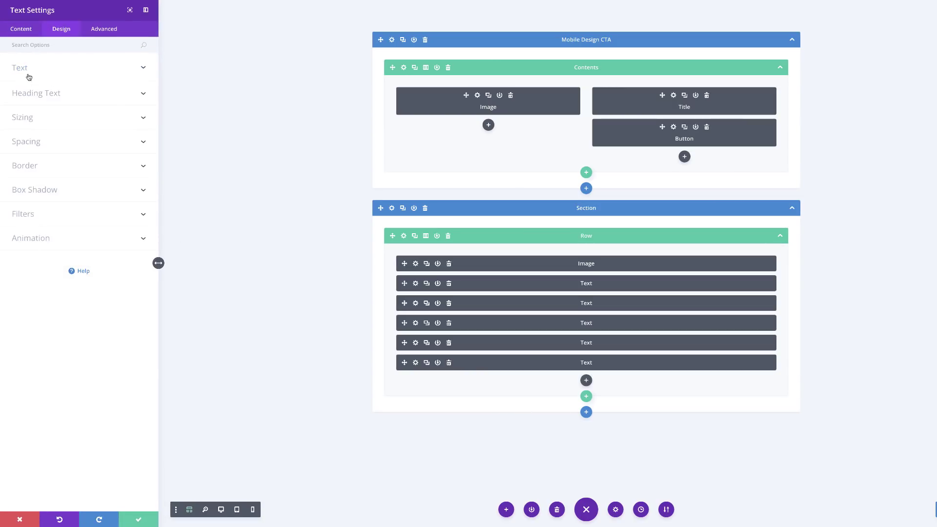
left_click(30, 122)
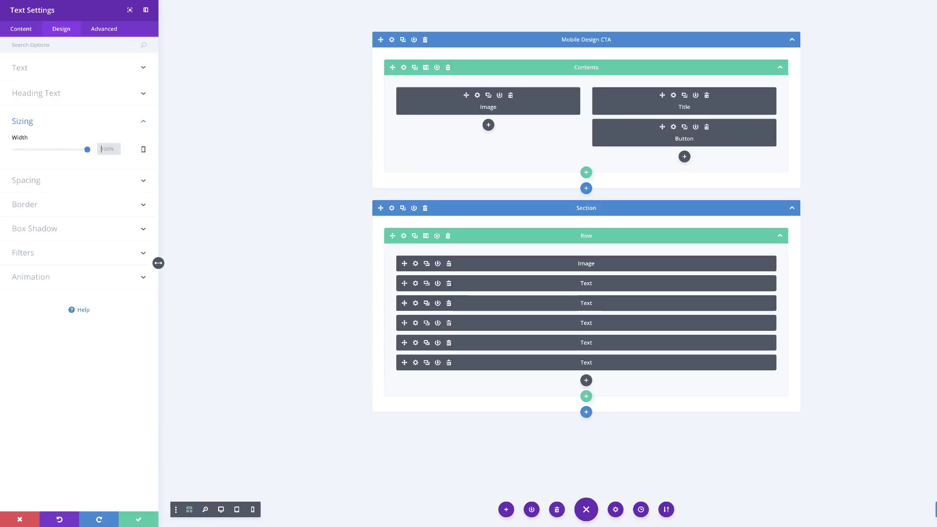
Step: Set the fifth Text module's top margin to -5px, bottom margin to 200px and padding to 5px
left_click(35, 184)
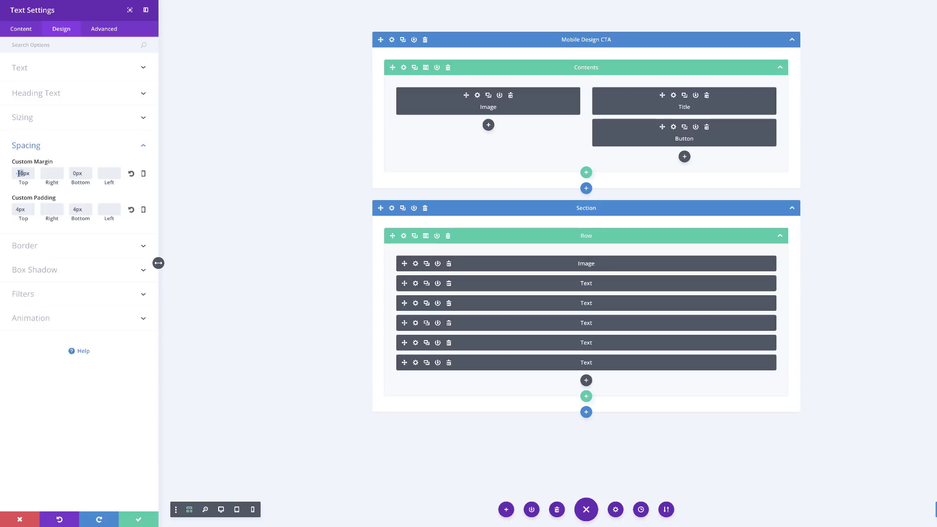
type("5")
type("200")
left_click_drag(19, 208, 13, 208)
type("5")
left_click_drag(75, 208, 73, 209)
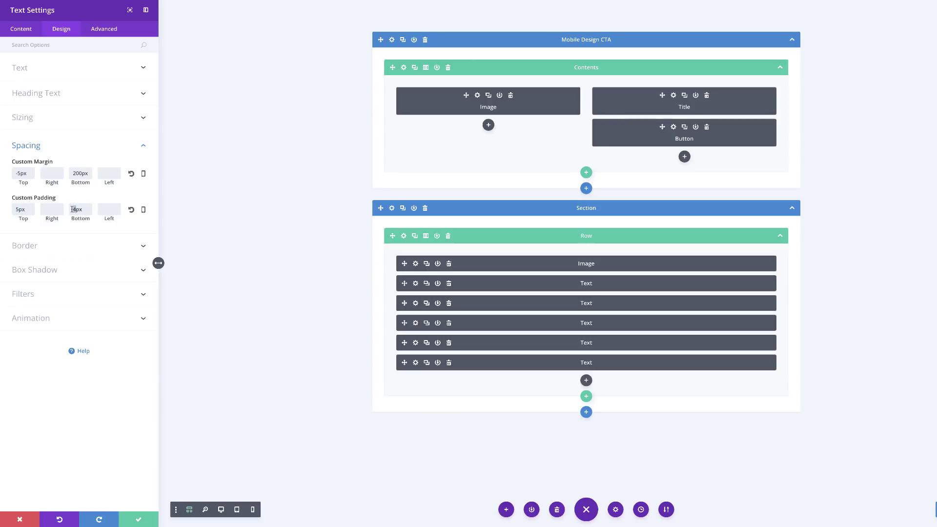
Step: Set the fifth Text module's box shadow blur strength to 110px and save its settings
left_click(42, 270)
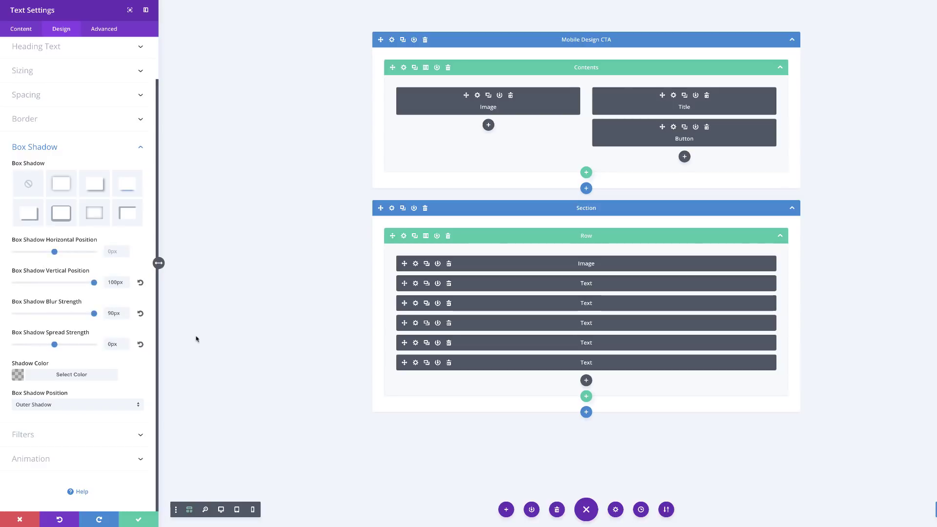
left_click(111, 313)
key("BackSpace")
type("11")
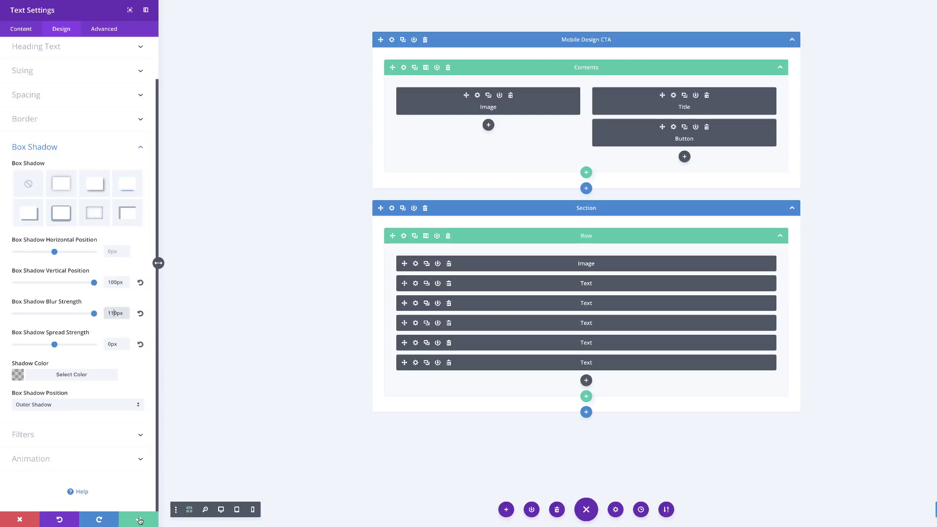
left_click(138, 520)
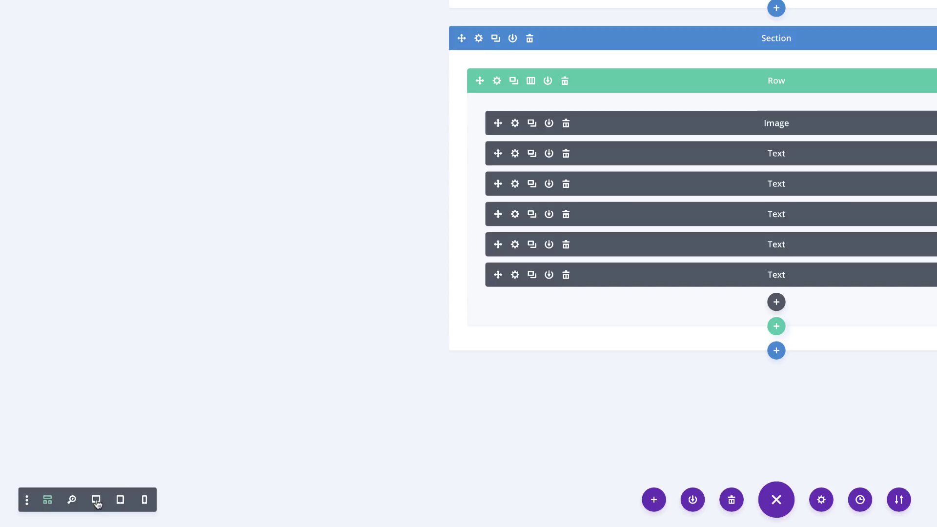
Step: Switch the page to desktop view and inspect the floating shadow beneath the logo image
left_click(96, 500)
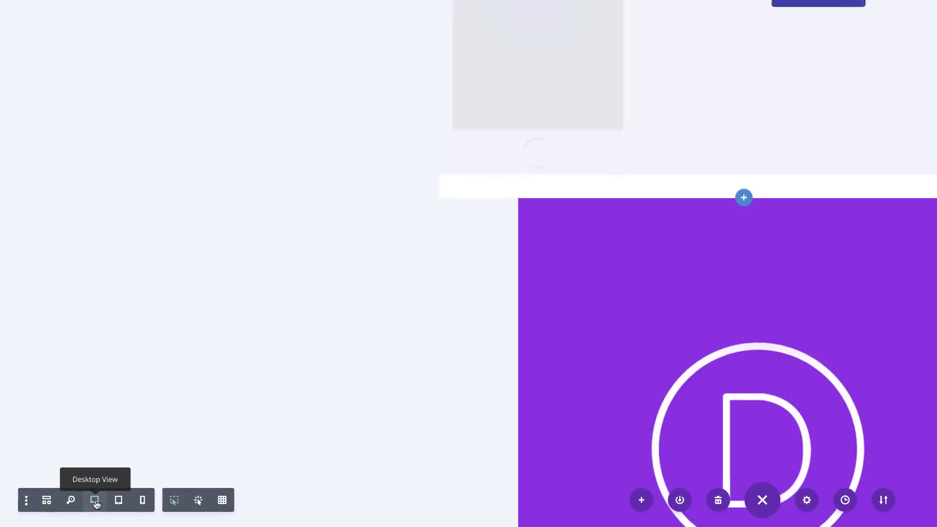
scroll(140, 360, "down", 5)
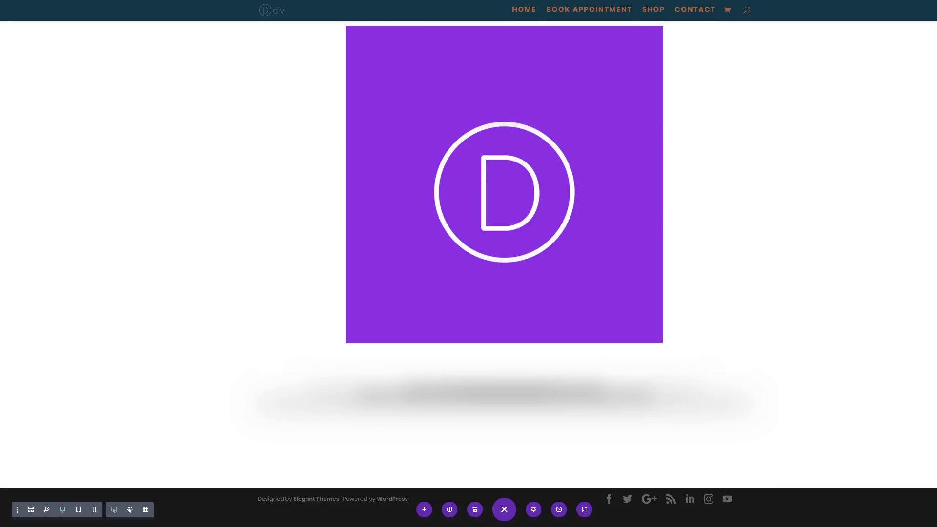
scroll(279, 389, "up", 3)
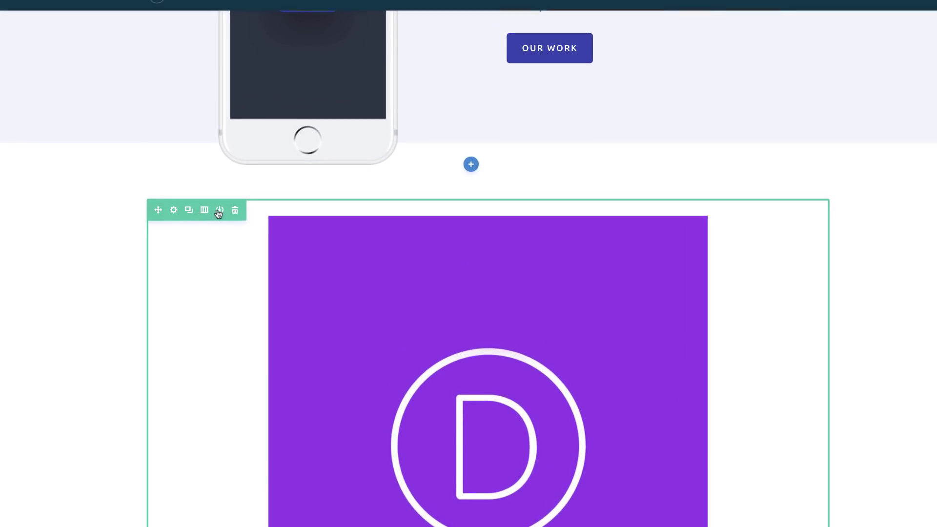
Step: Save the row with the logo image and shadow modules to the Divi Library as "SHADOWS"
left_click(220, 211)
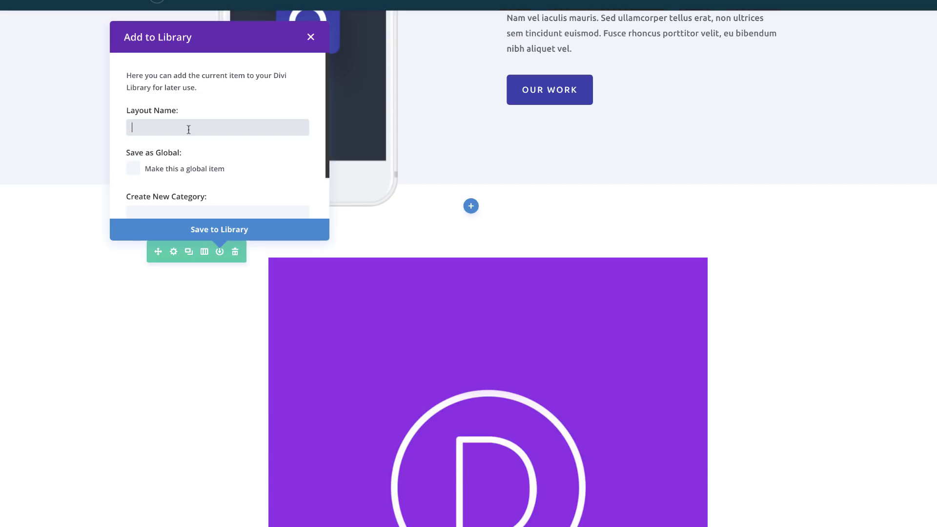
type("SHADOWS")
scroll(218, 188, "down", 2)
left_click(229, 236)
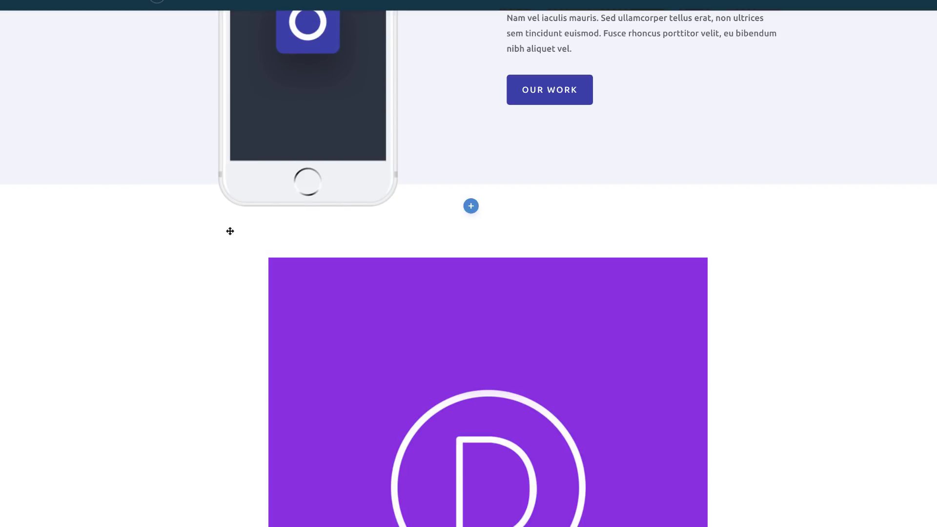
Step: Insert the saved SHADOWS row from the library below the phone row in the mobile design section
scroll(385, 337, "down", 3)
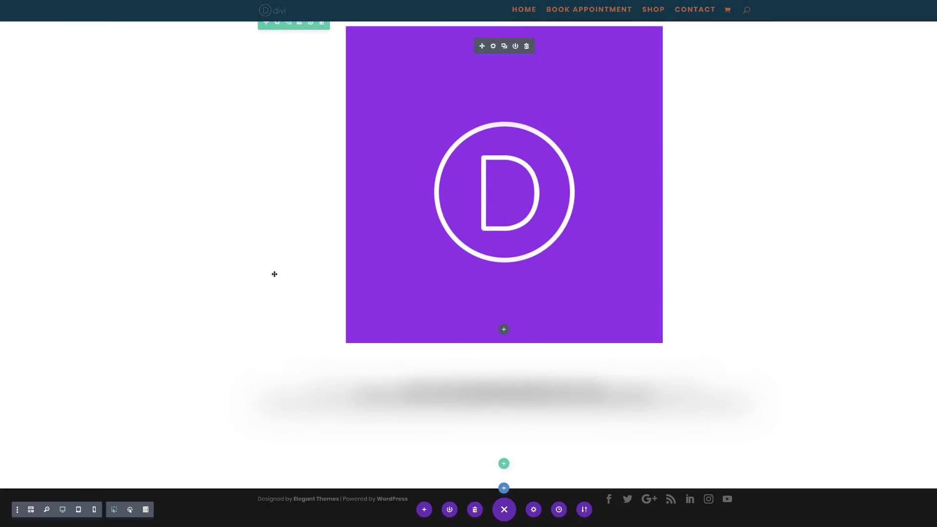
scroll(822, 385, "up", 6)
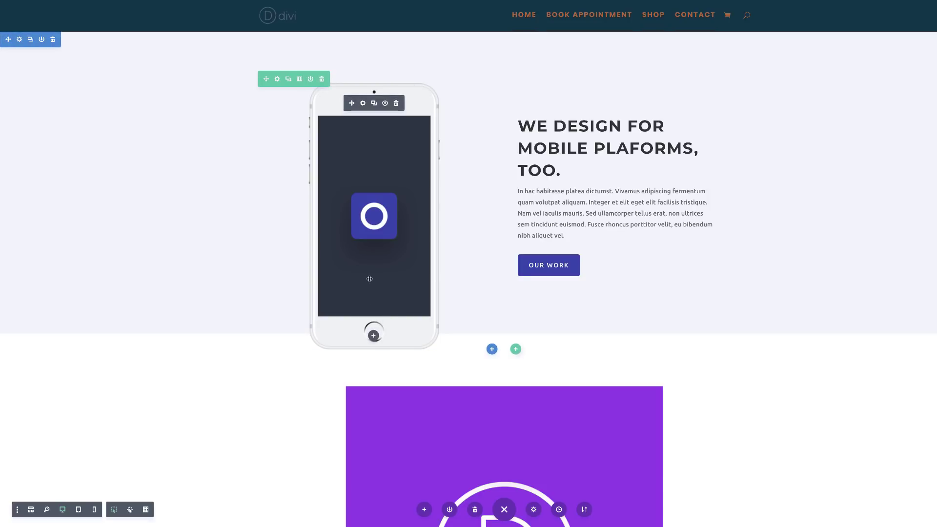
scroll(679, 318, "down", 3)
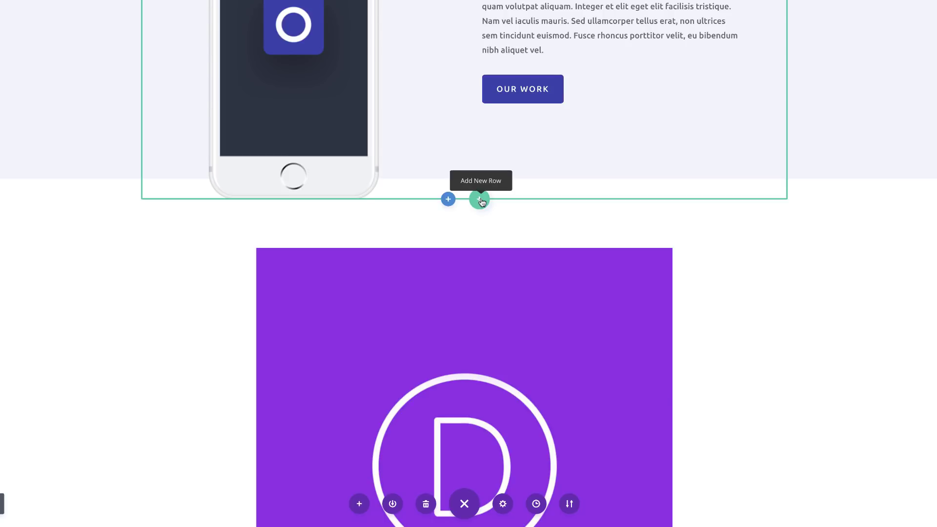
left_click(481, 200)
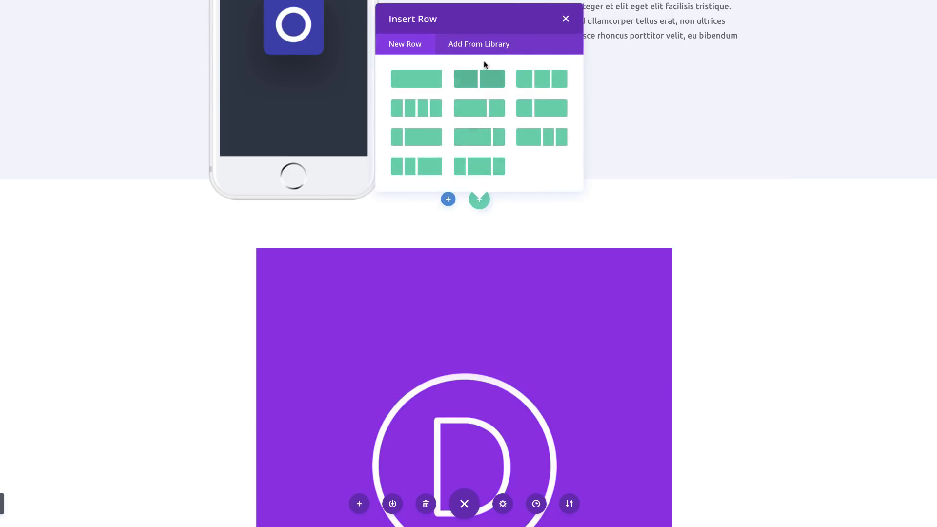
left_click(487, 45)
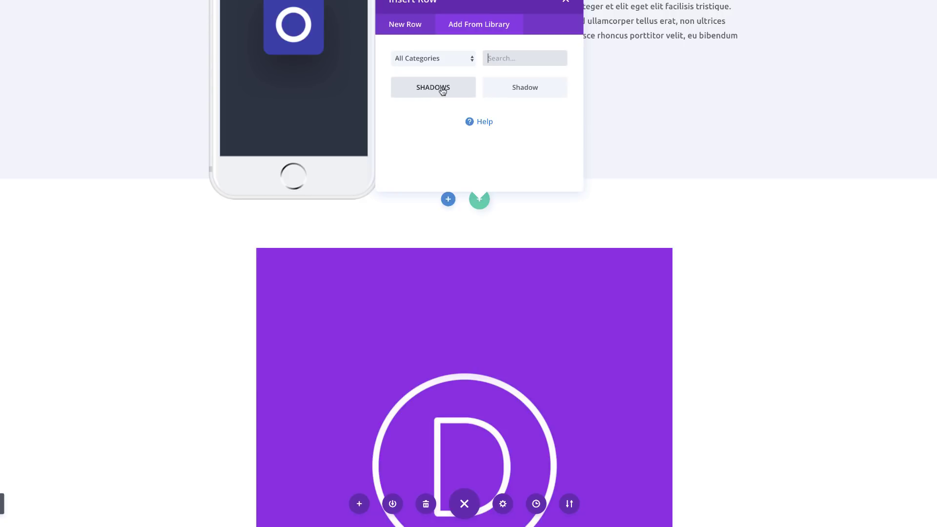
left_click(442, 88)
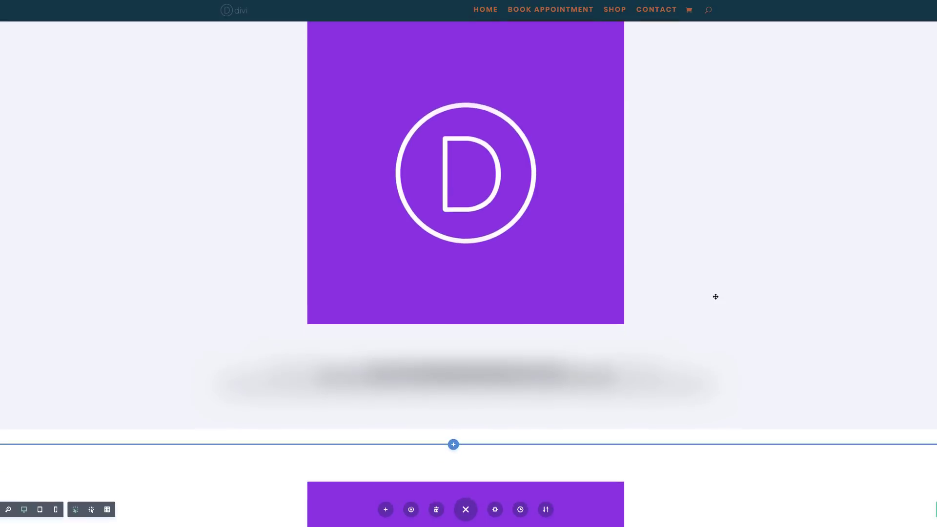
Step: Change the inserted SHADOWS row's column structure to two equal columns
scroll(716, 296, "up", 3)
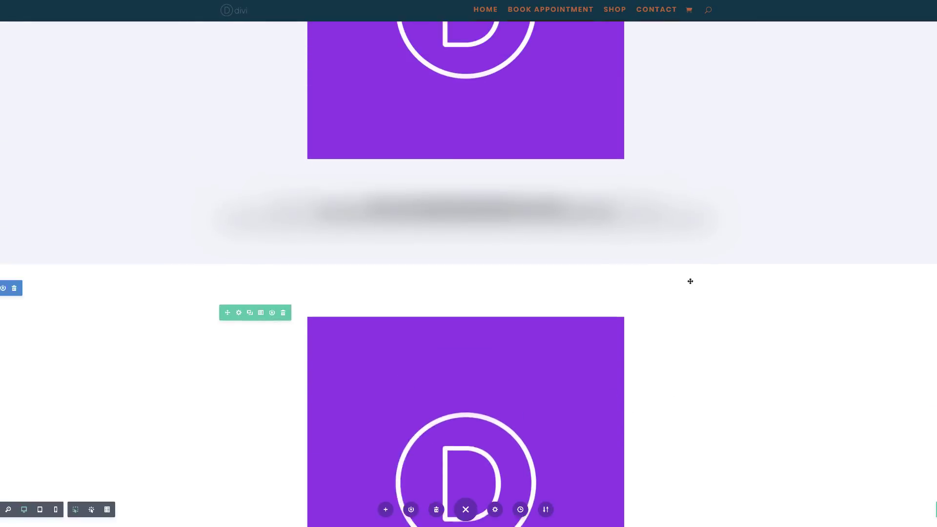
scroll(691, 280, "up", 3)
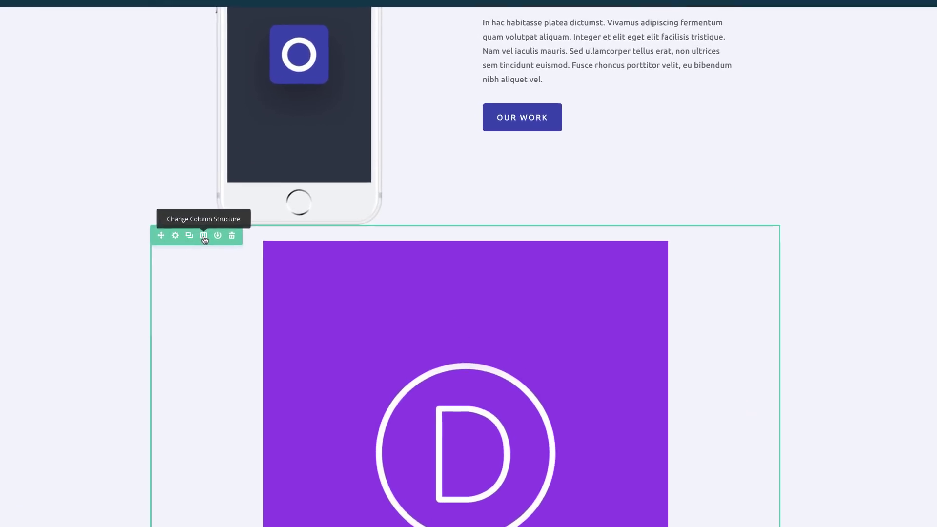
left_click(199, 239)
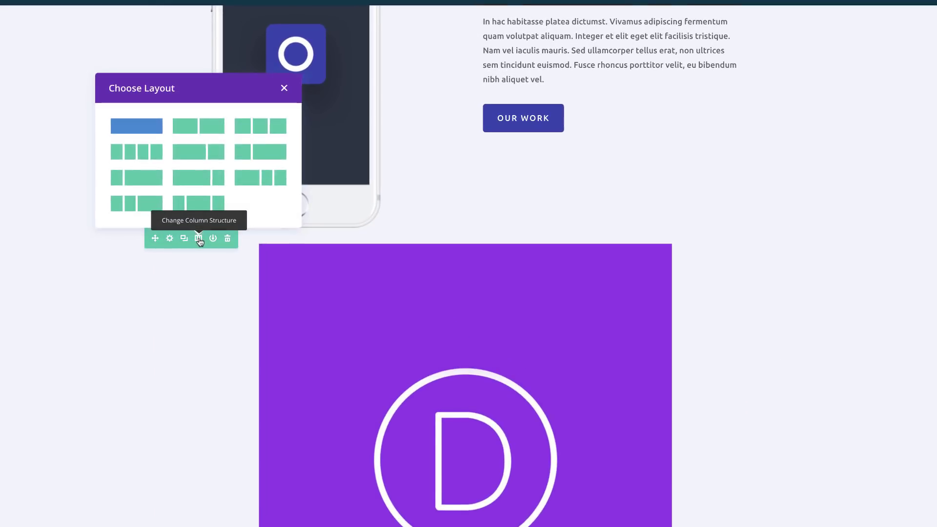
left_click(206, 126)
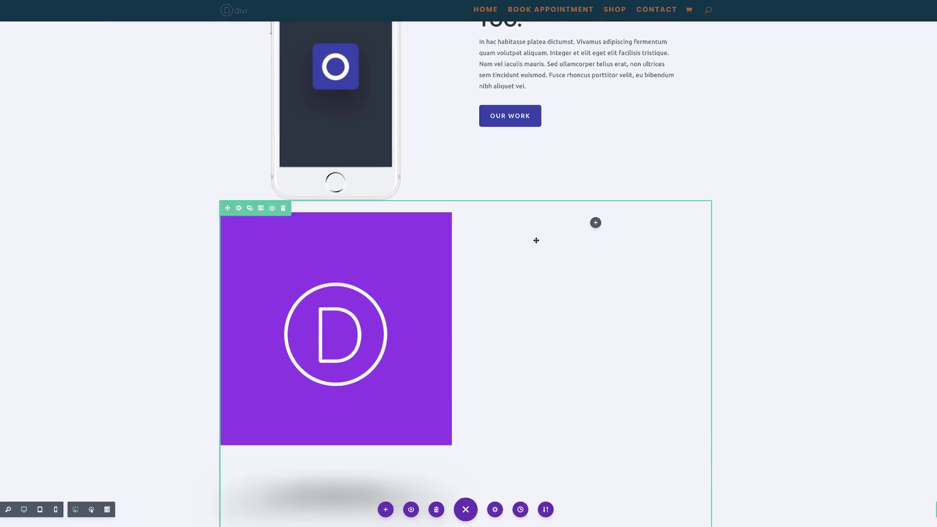
Step: Move the phone image module into the first column of the SHADOWS row, above the logo image
scroll(536, 241, "up", 2)
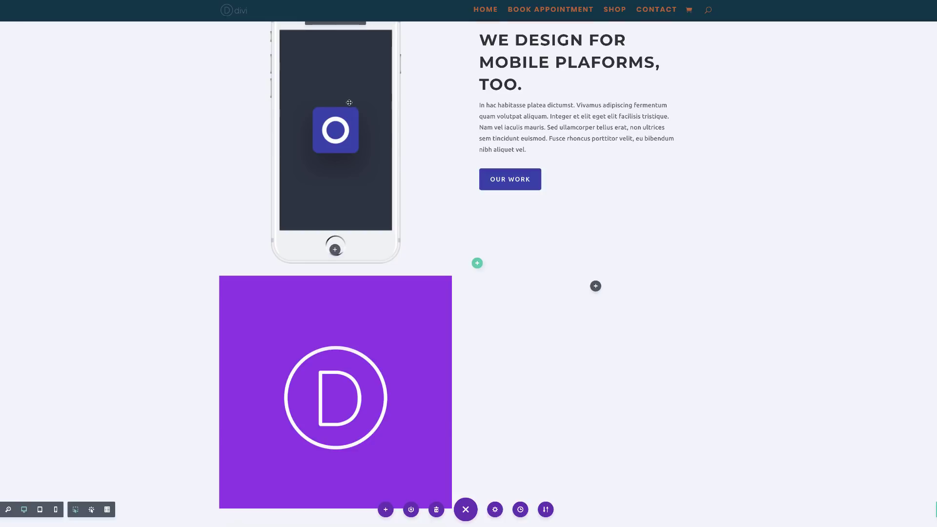
scroll(413, 173, "up", 1)
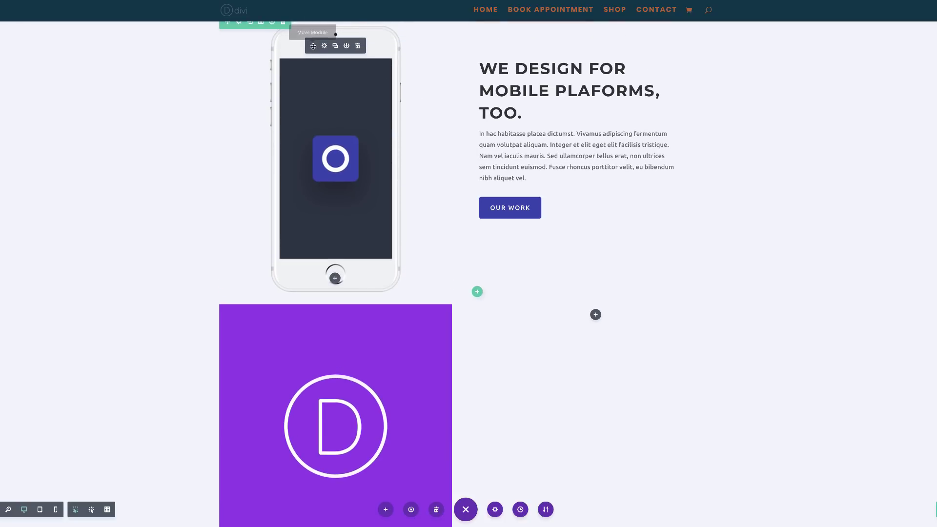
left_click_drag(313, 46, 320, 282)
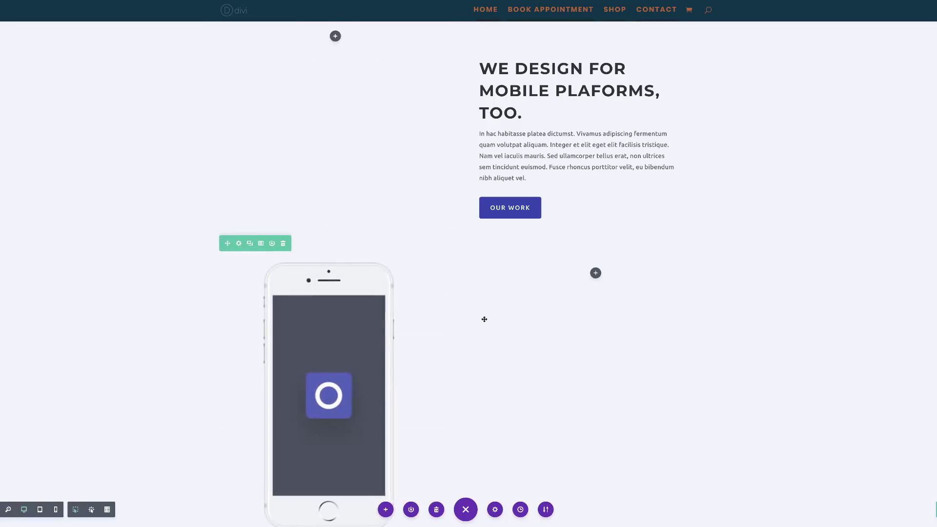
scroll(483, 318, "up", 3)
scroll(531, 248, "down", 3)
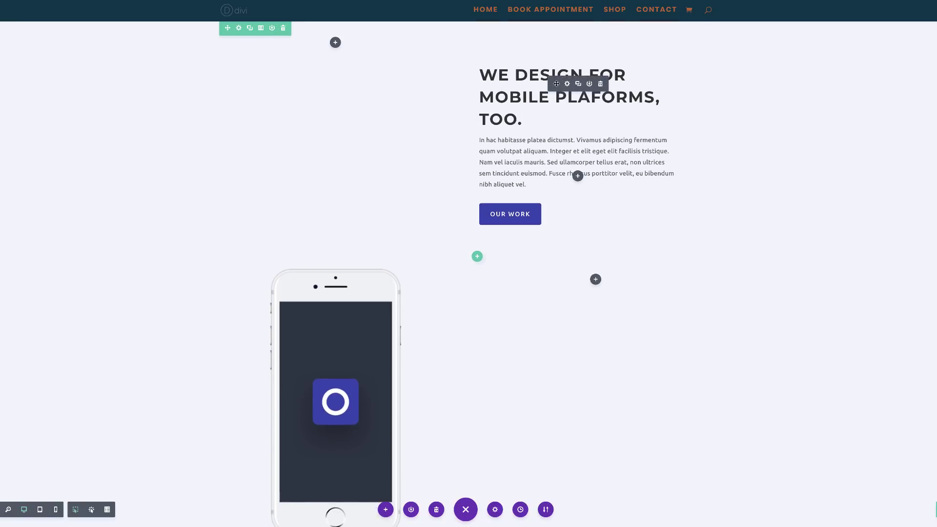
Step: Move the title text and Our Work button into the column beside the phone image, and delete the emptied original row
left_click_drag(556, 84, 578, 240)
scroll(578, 278, "up", 3)
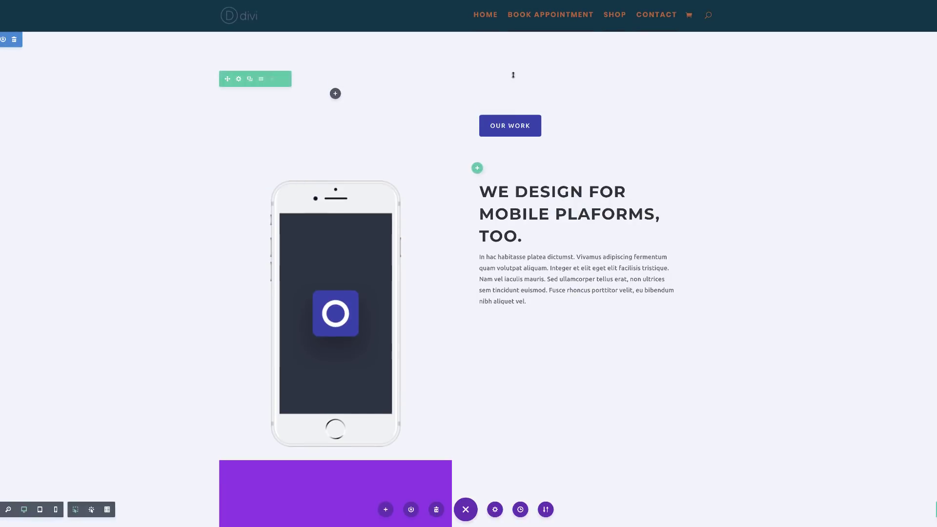
mouse_move(573, 122)
left_click_drag(573, 122, 537, 308)
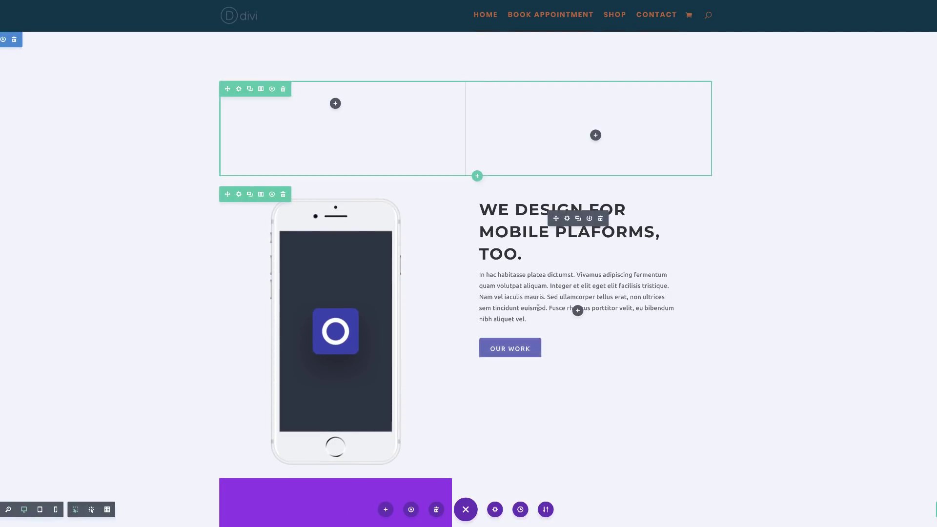
left_click(283, 92)
Step: Delete the purple logo image module between the phone image and its shadow in the mobile design section
scroll(178, 185, "down", 4)
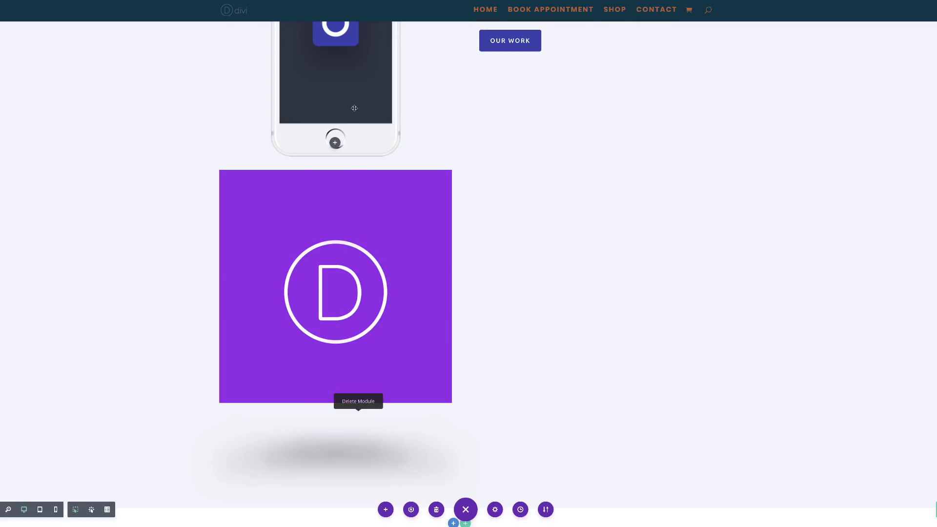
mouse_move(410, 187)
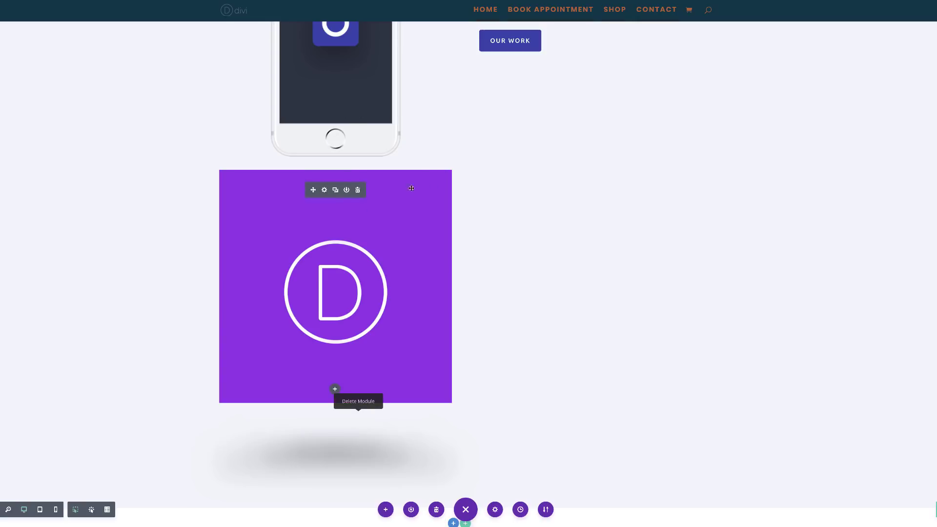
left_click(359, 191)
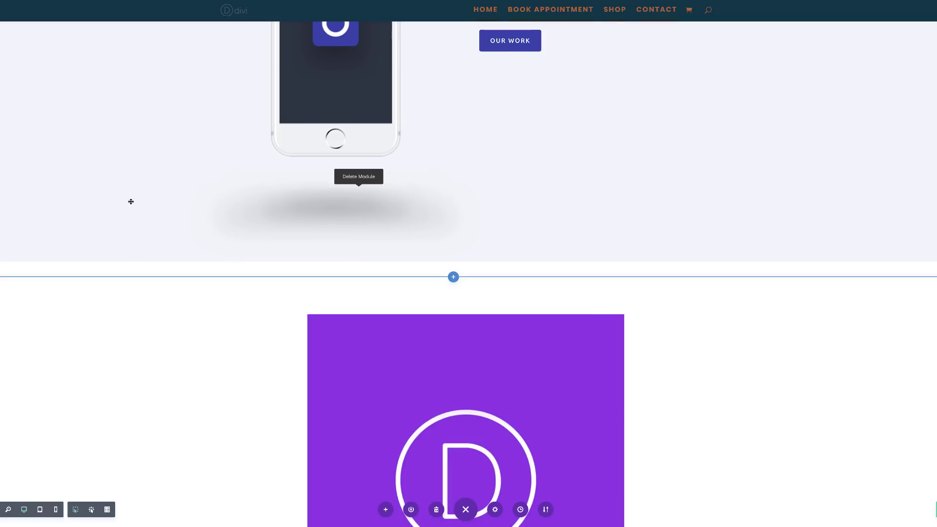
scroll(131, 200, "up", 3)
scroll(107, 154, "up", 2)
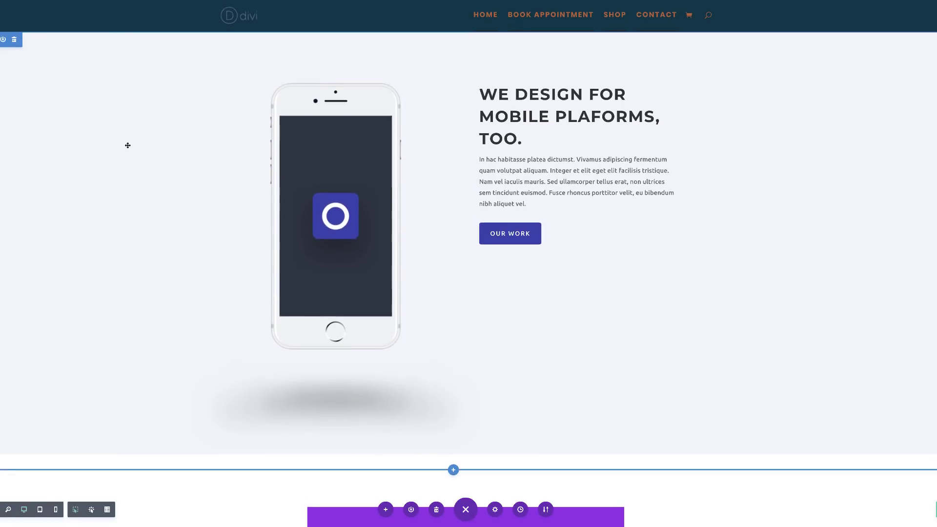
scroll(176, 273, "down", 1)
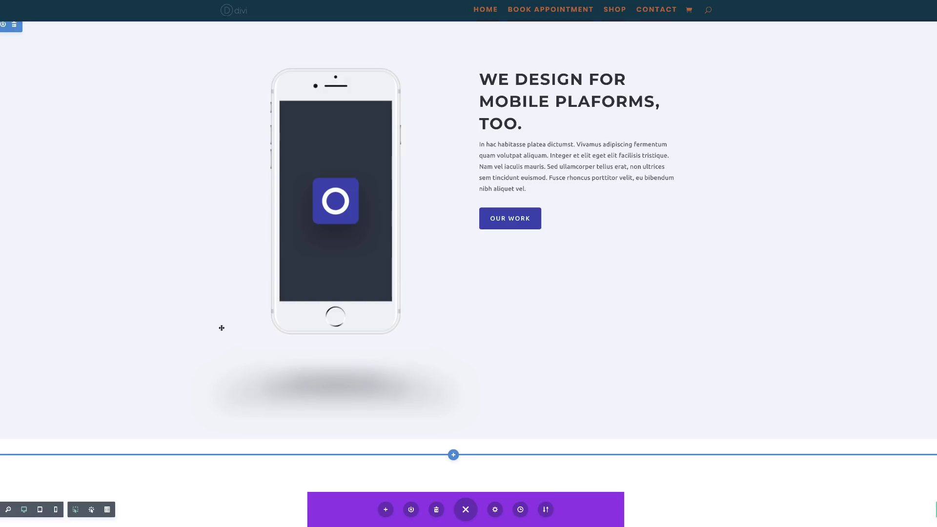
Step: Duplicate the original row that holds the purple logo image and its floating shadow in the last section
scroll(472, 479, "down", 9)
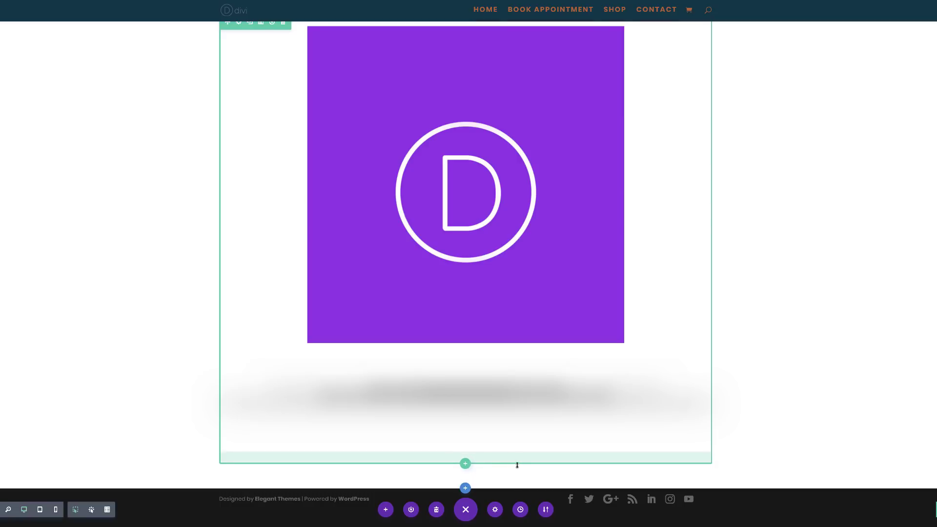
scroll(513, 347, "up", 3)
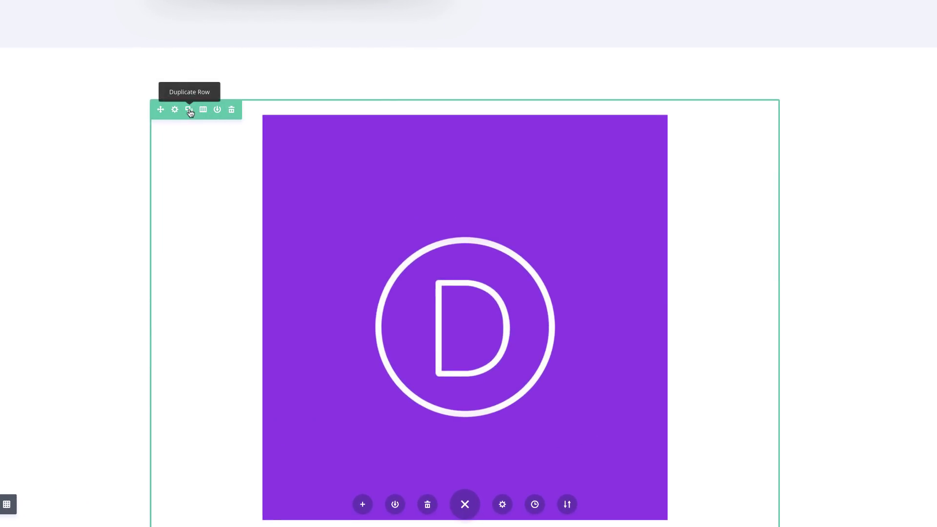
scroll(117, 152, "down", 5)
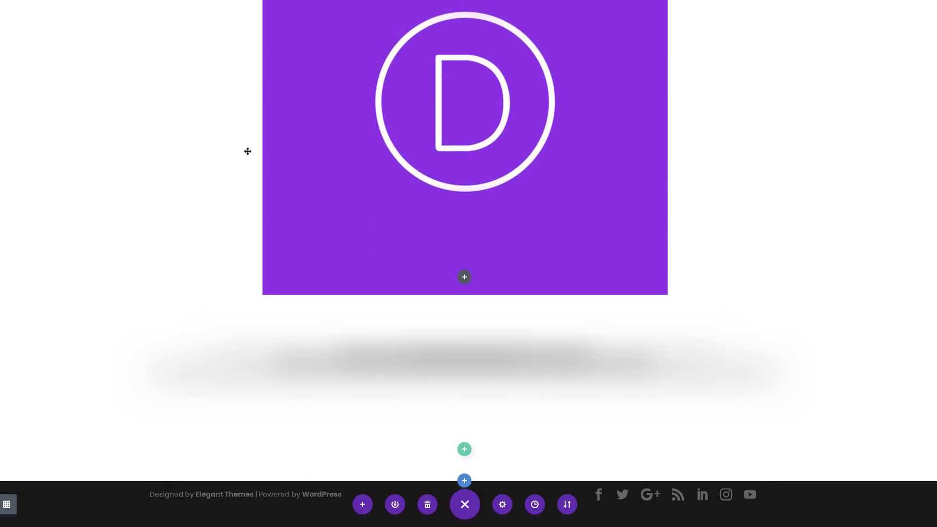
scroll(282, 148, "up", 1)
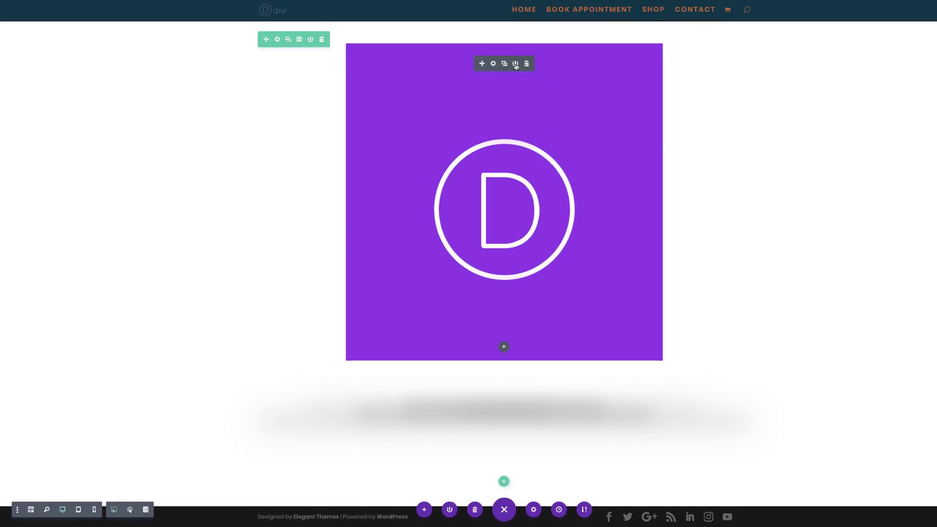
Step: Replace the purple logo in the duplicated row with the coconut image from the media library and save the module
left_click(494, 64)
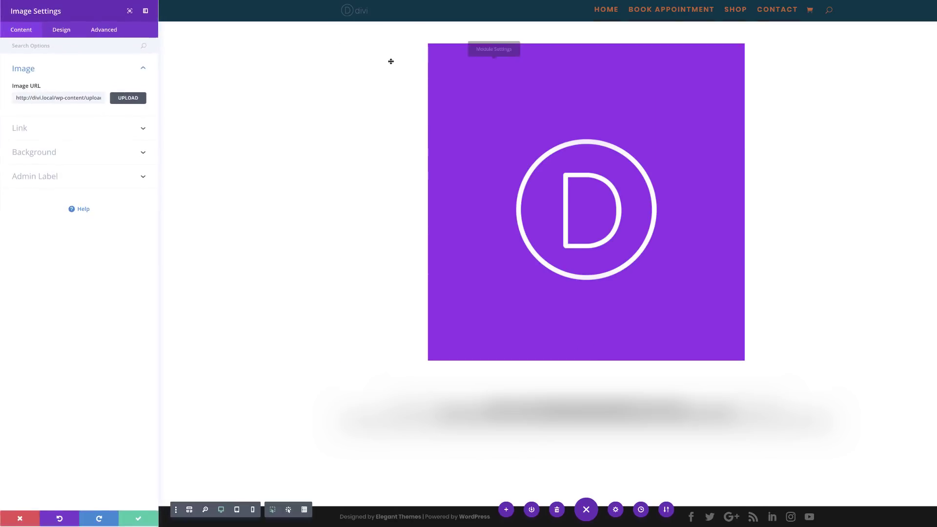
left_click(129, 97)
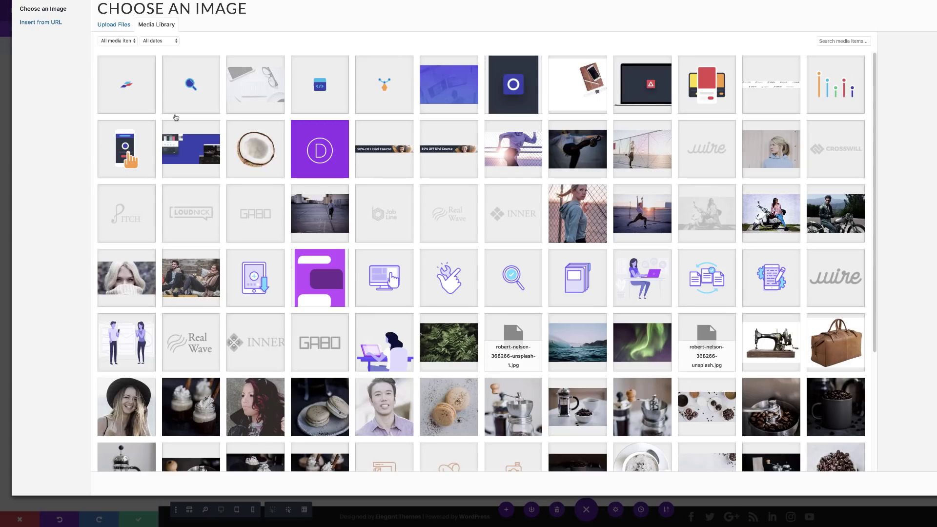
left_click(256, 151)
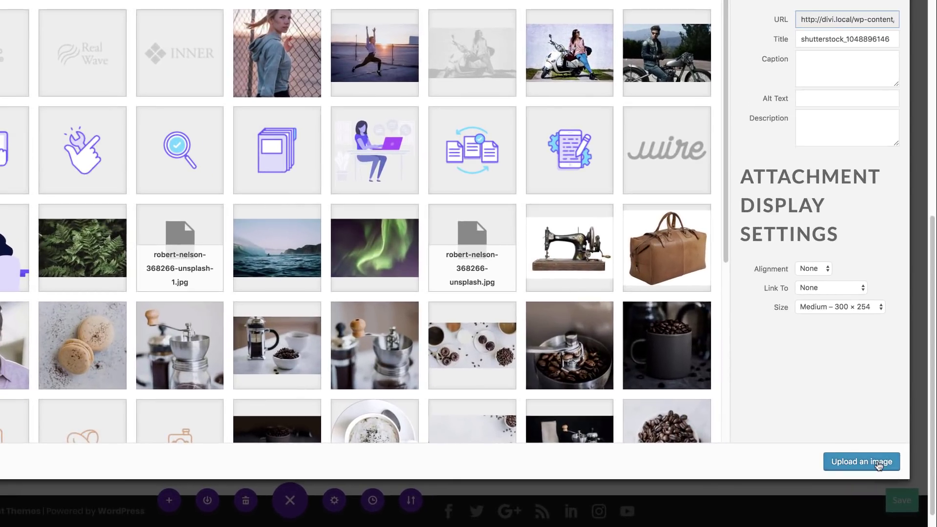
left_click(898, 483)
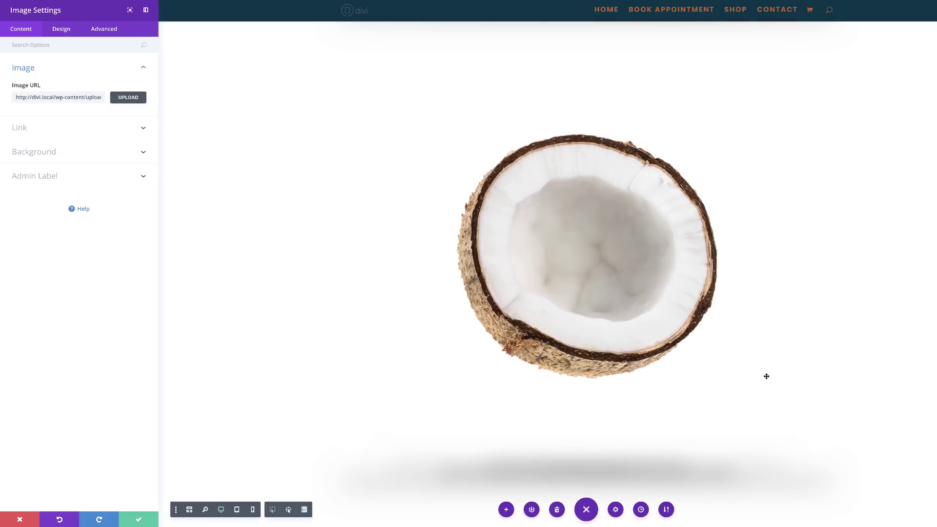
scroll(767, 376, "down", 2)
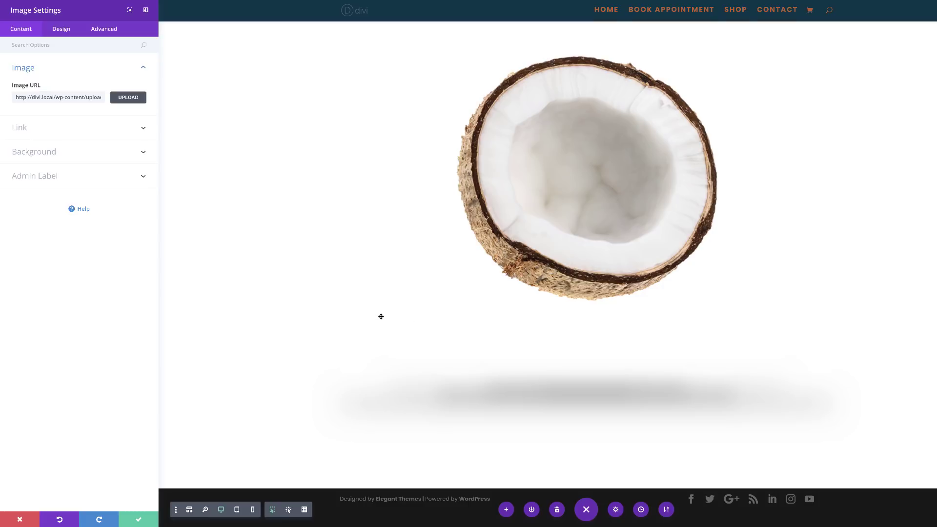
left_click(139, 521)
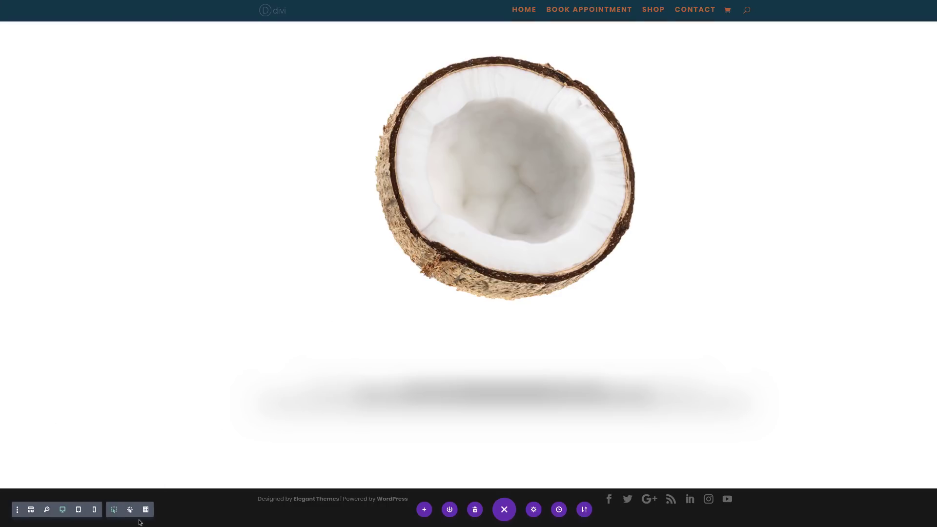
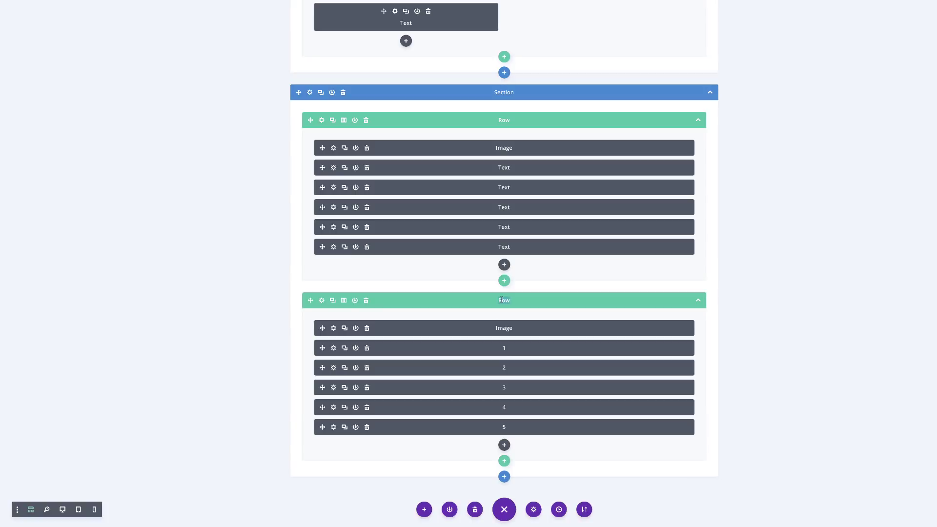
Step: Label the duplicated row "coconut" and set the width of its text module 1 to 25%
type("coconut")
left_click(334, 348)
left_click(67, 30)
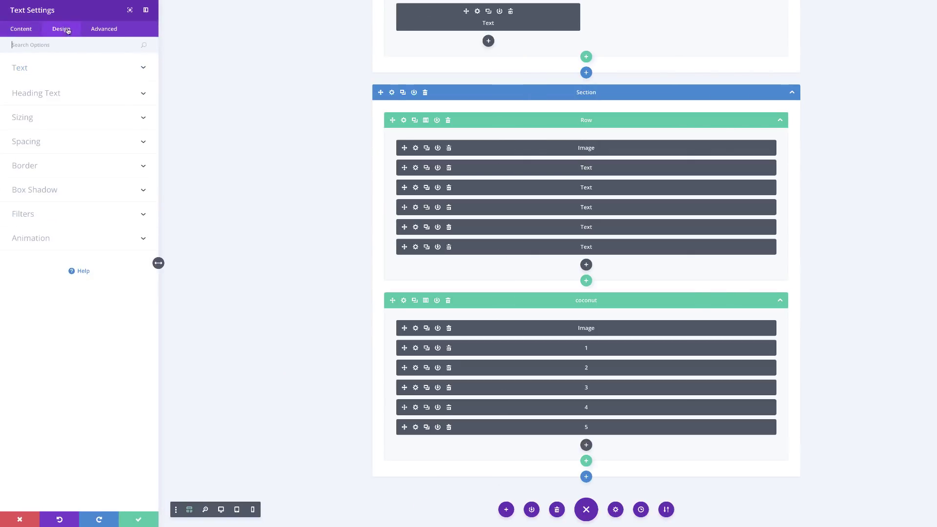
left_click(42, 123)
left_click(107, 151)
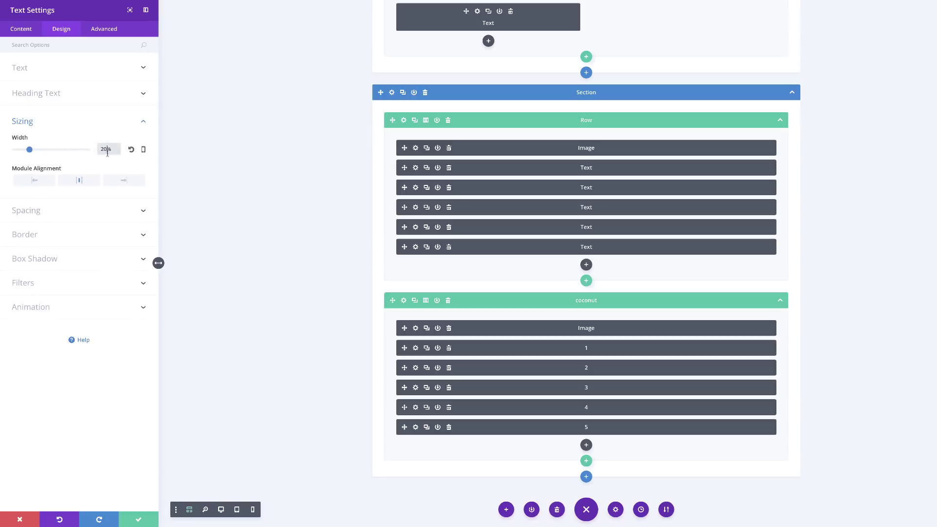
key("BackSpace")
type("5")
Step: Set the custom top padding of text module 1 to 50px and edit its bottom padding
left_click(37, 212)
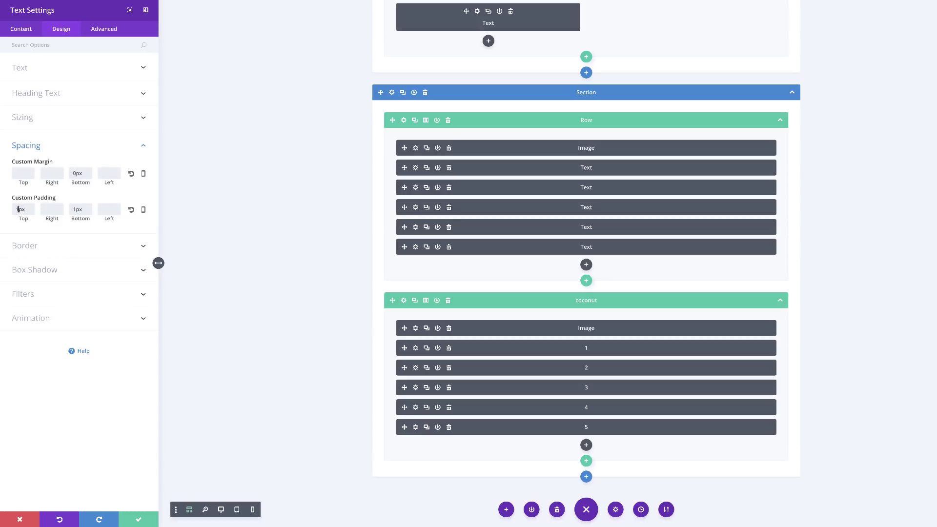
left_click_drag(18, 209, 6, 211)
type("50")
left_click_drag(76, 207, 72, 208)
Step: Round all four corners of text module 1 to 50%
left_click(31, 246)
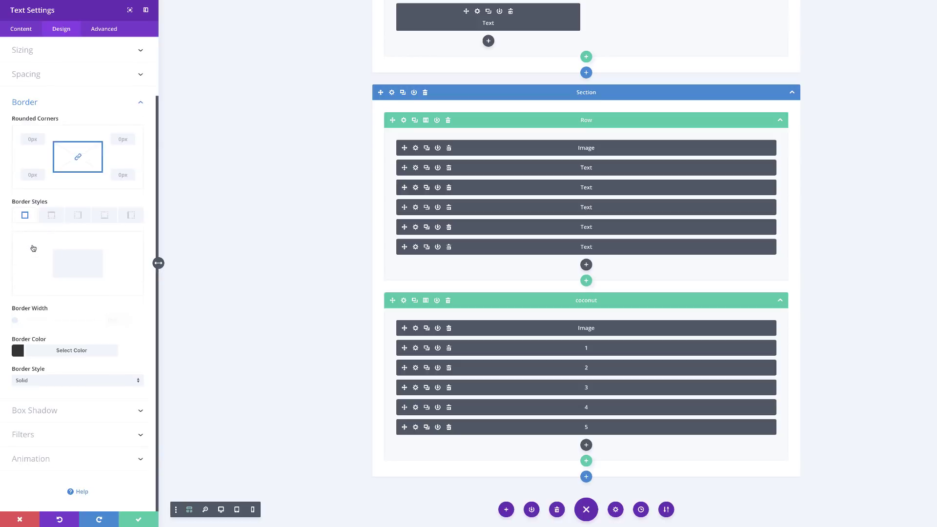
left_click(32, 140)
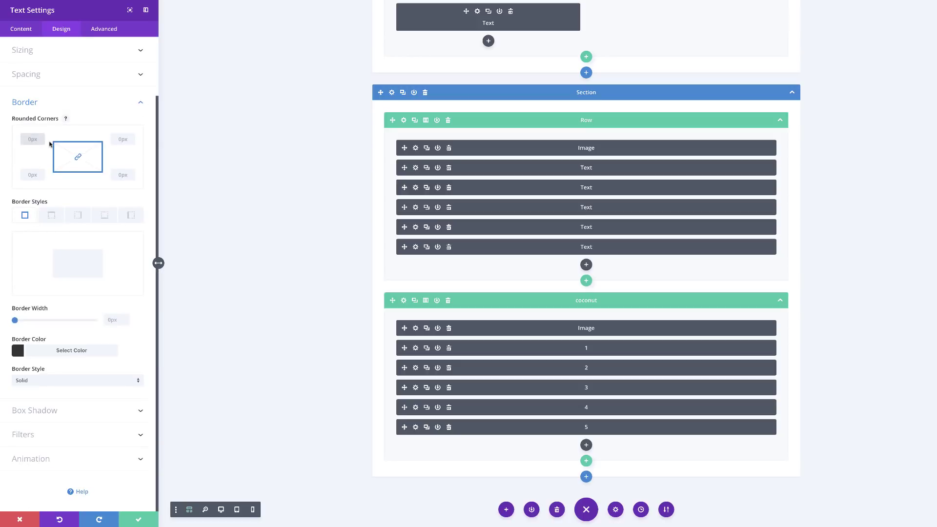
type("50%")
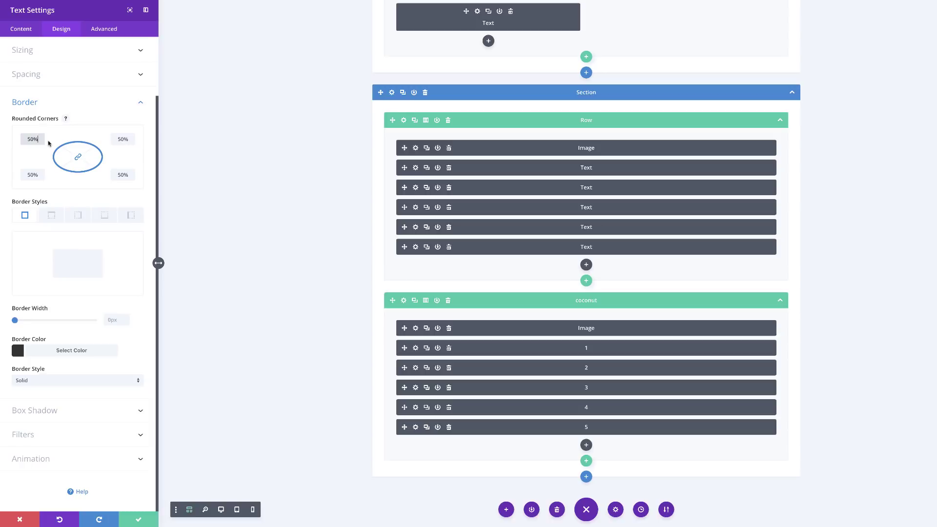
Step: Set module 1's box shadow to 250px vertical position and 100px blur strength, adjust its spread strength, and save the module
left_click(52, 411)
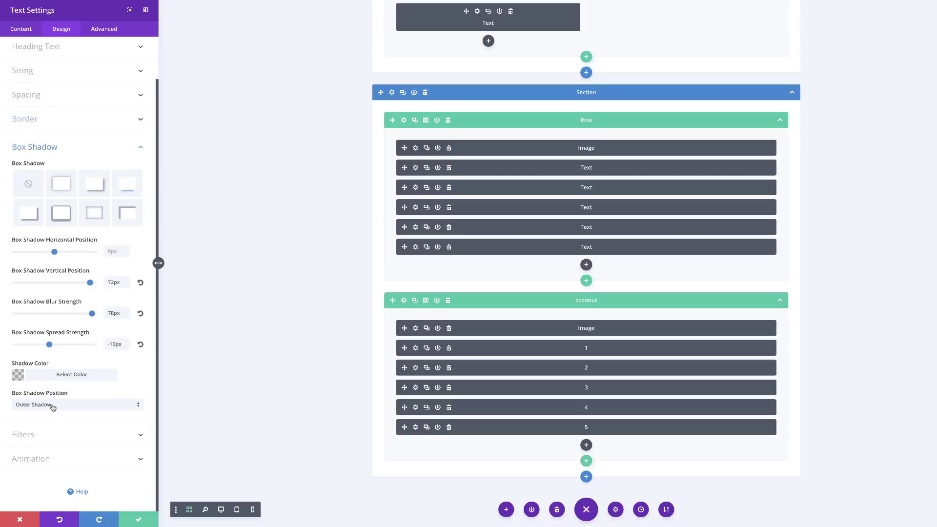
left_click(114, 282)
type("250")
left_click(111, 313)
type("100")
left_click_drag(113, 344, 97, 347)
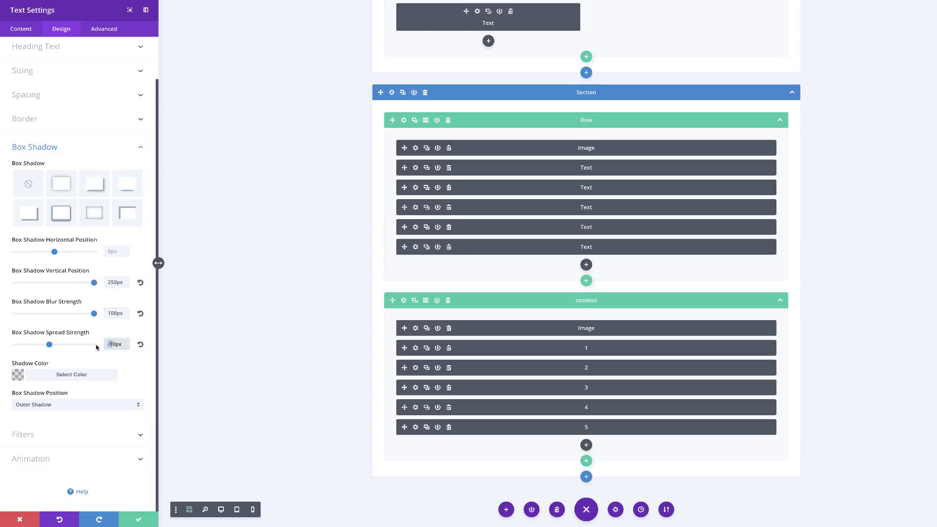
left_click(139, 519)
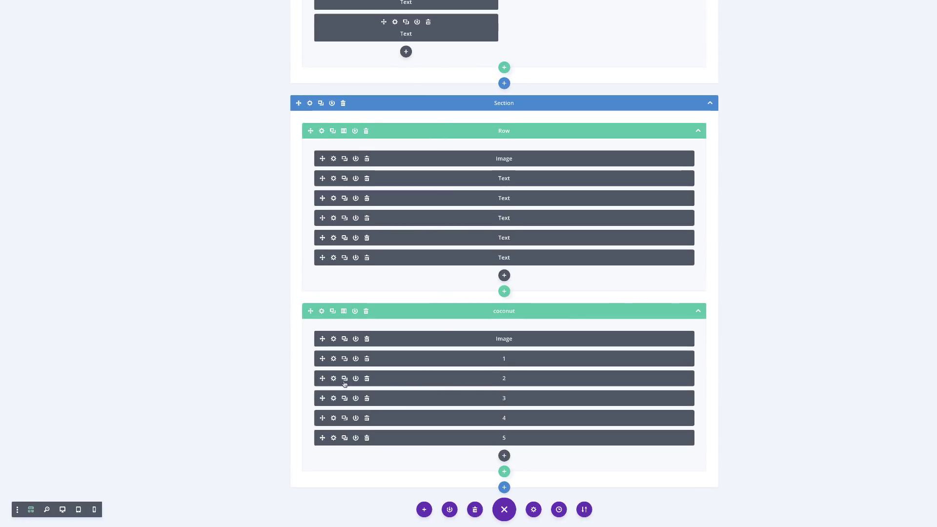
Step: Adjust the width of text module 2 in the coconut row
left_click(334, 380)
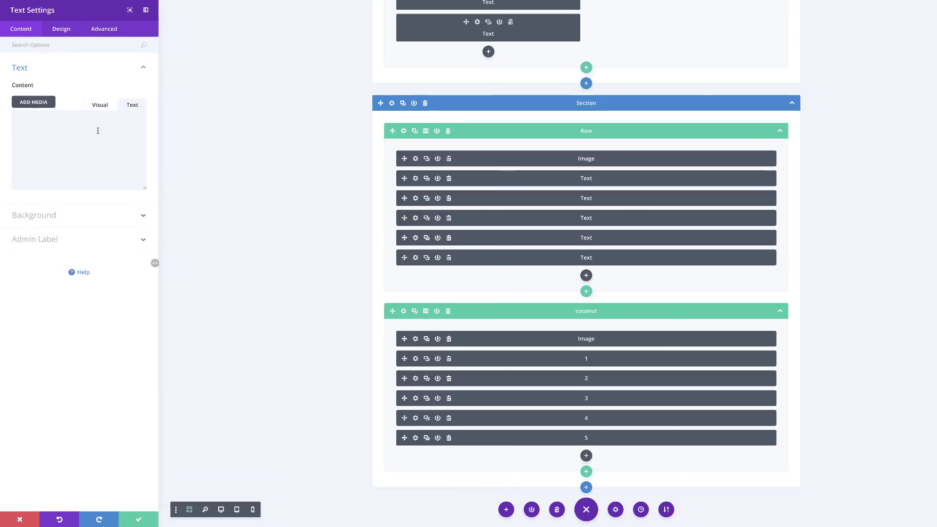
left_click(62, 29)
left_click(30, 120)
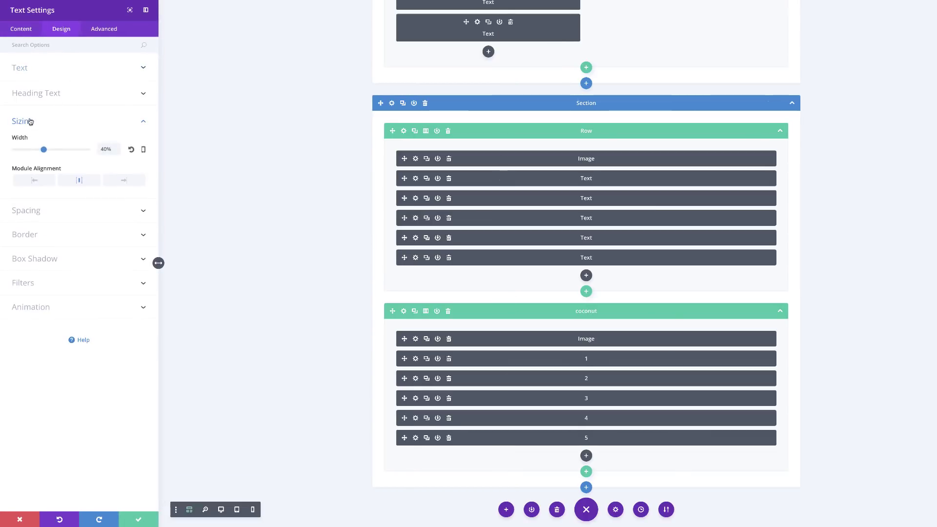
left_click(99, 149)
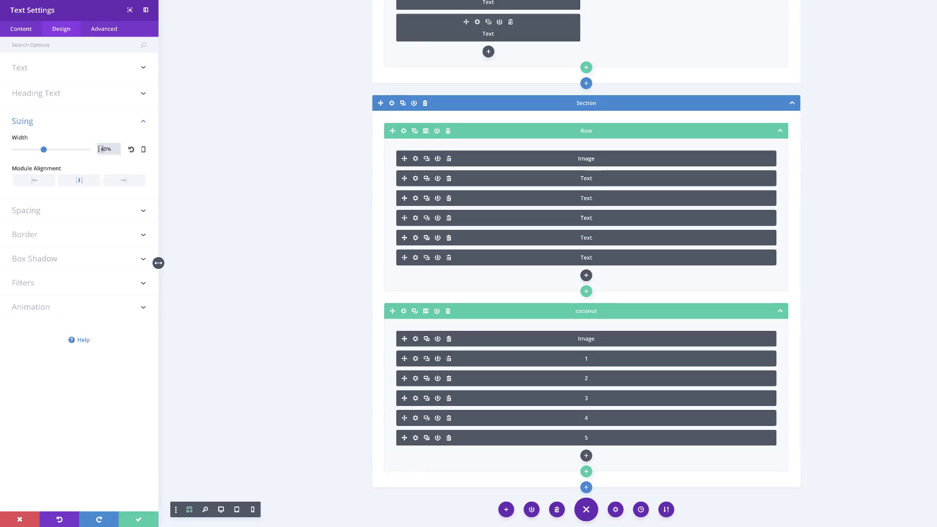
Step: Decrease the custom top margin of text module 2 and edit its top padding
left_click(35, 211)
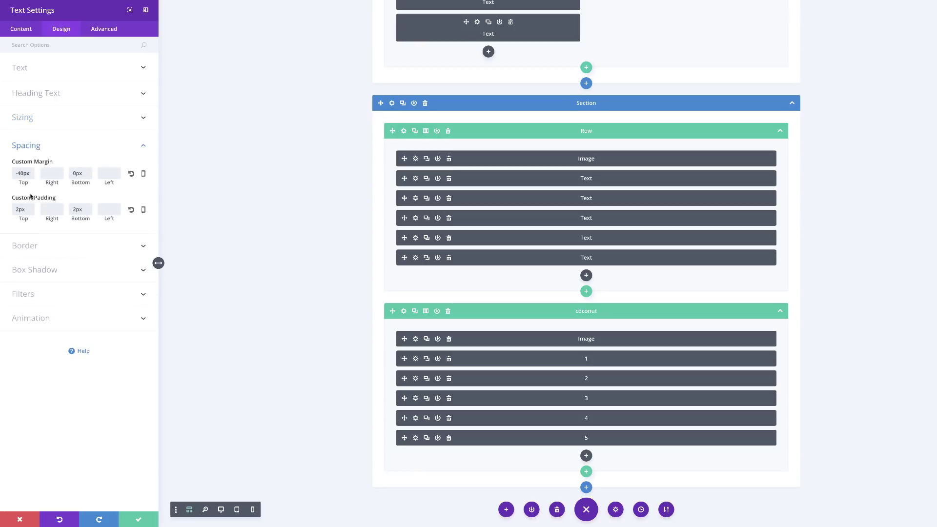
key("shift+Down")
key("shift+Down")
key("shift+Down")
key("shift+Down")
key("shift+Down")
key("shift+Down")
key("shift+Down")
key("shift+Down")
left_click_drag(18, 210, 8, 211)
Step: Round all four corners of text module 2 to 50%
left_click(28, 246)
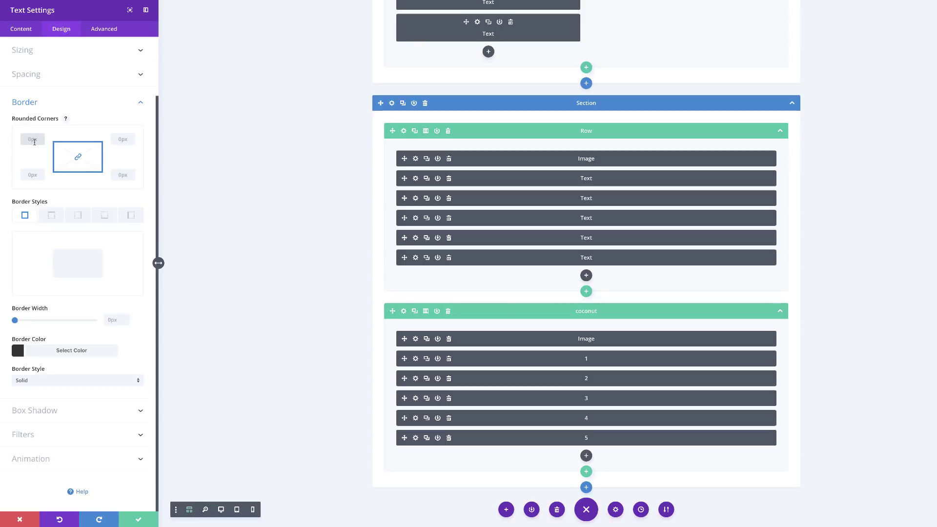
left_click(34, 141)
type("50%")
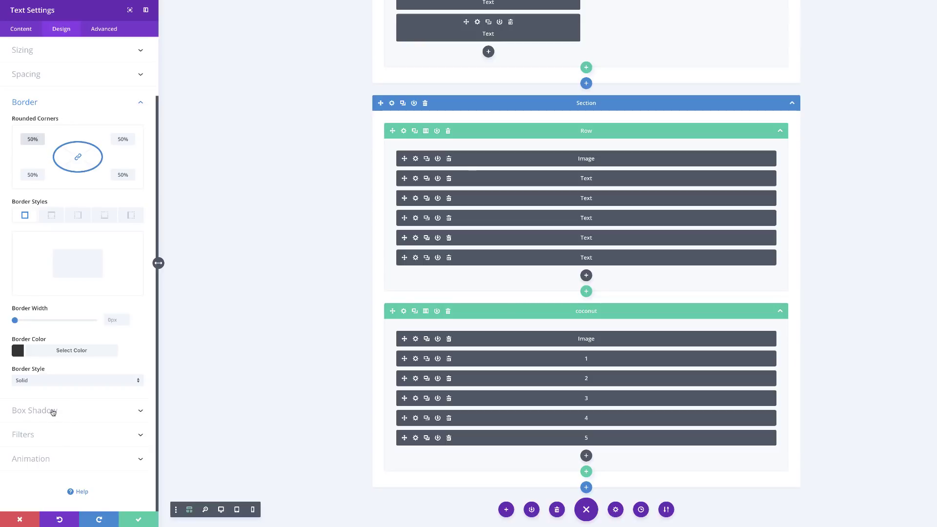
Step: Set module 2's box shadow to 250px vertical position and 120px blur strength, and save the module
left_click(53, 412)
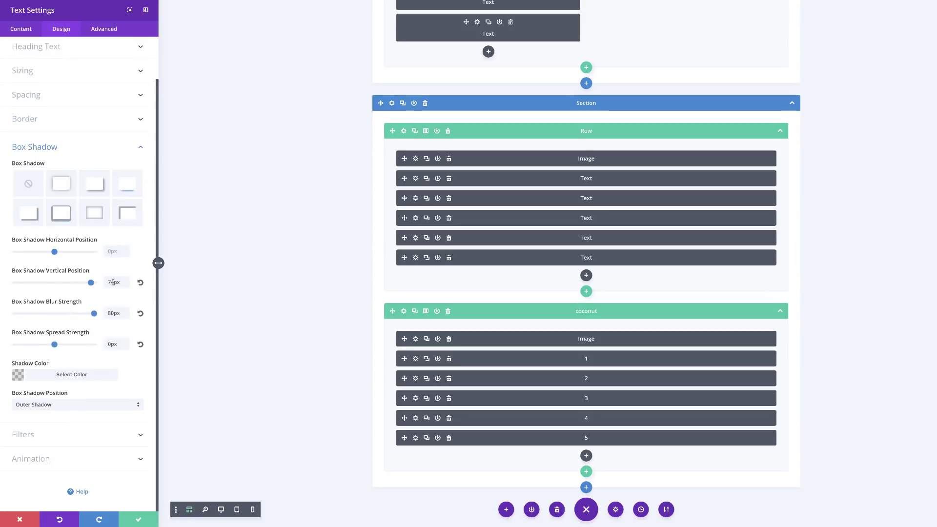
left_click_drag(114, 282, 93, 283)
type("250")
left_click(112, 312)
type("120")
left_click(140, 520)
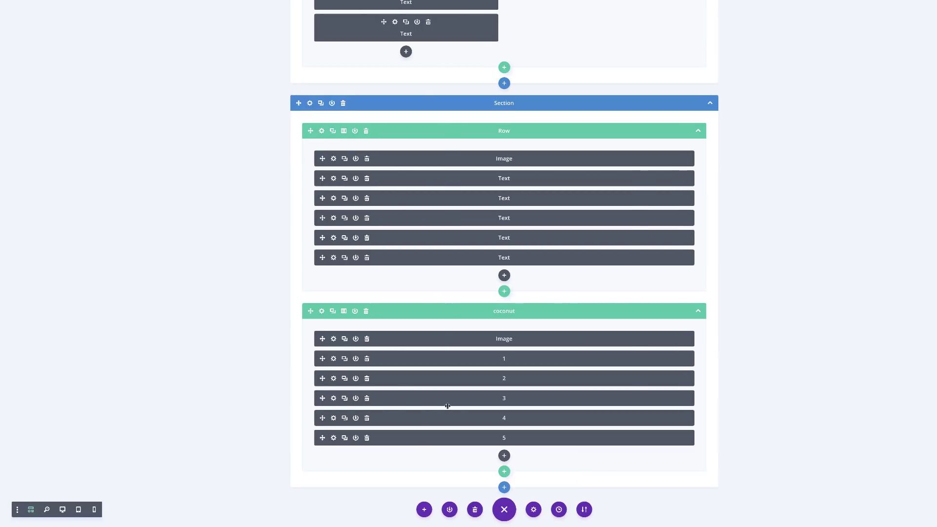
Step: Adjust the width of text module 3 and set its top margin to -120px with 70px top and bottom padding
left_click(334, 398)
left_click(61, 29)
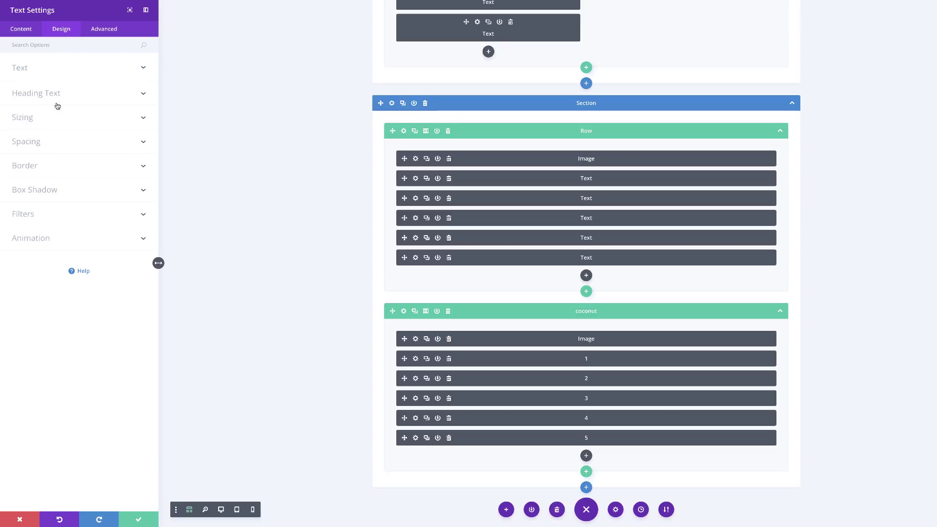
left_click(46, 119)
left_click_drag(111, 148, 96, 151)
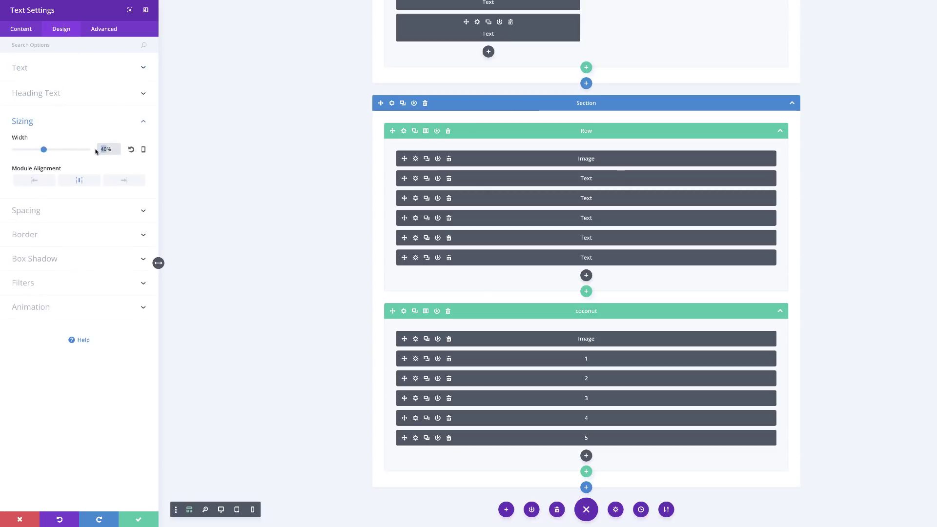
left_click(34, 210)
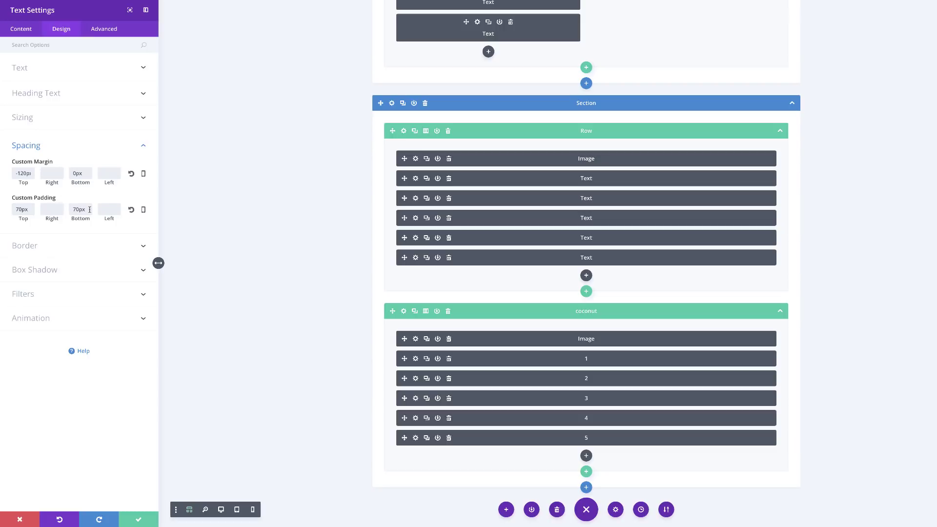
Step: Round module 3's corners to 50%, set its box shadow to 250px vertical position and 120px blur strength, and save the module
left_click(29, 246)
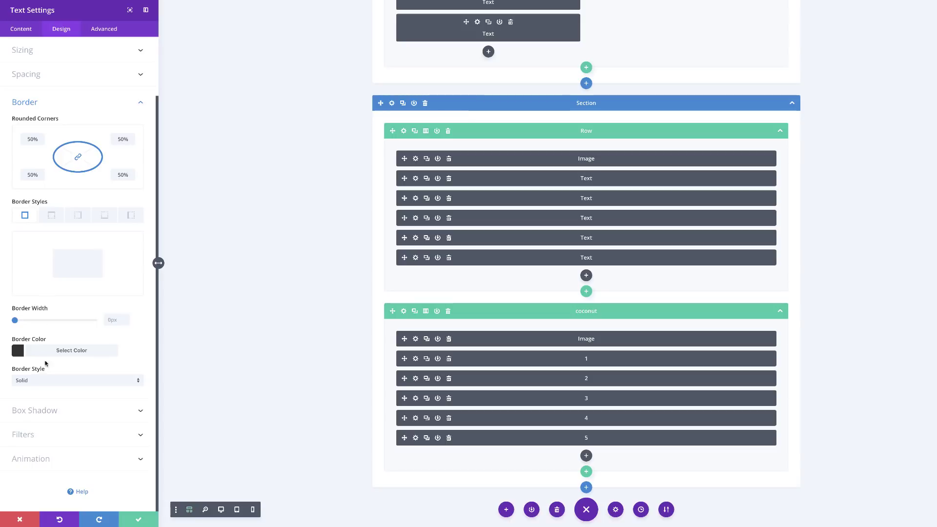
left_click(39, 414)
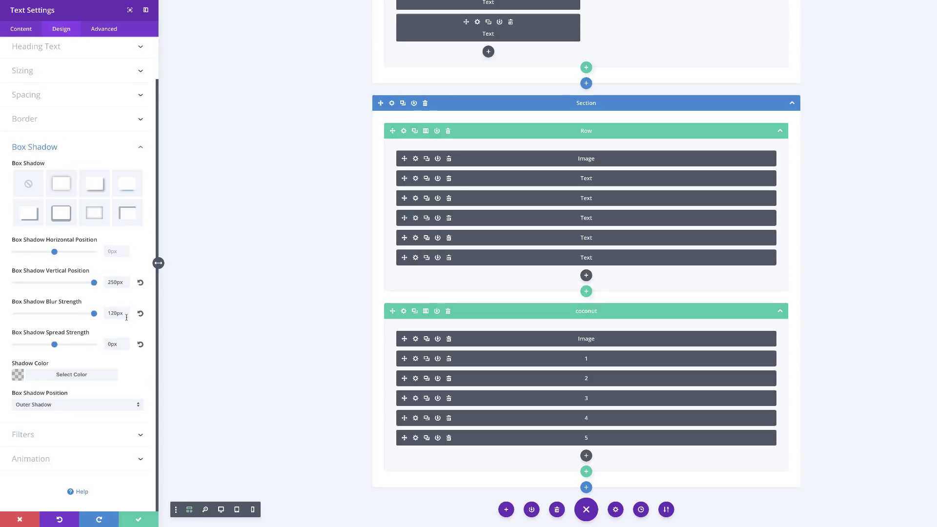
left_click(139, 521)
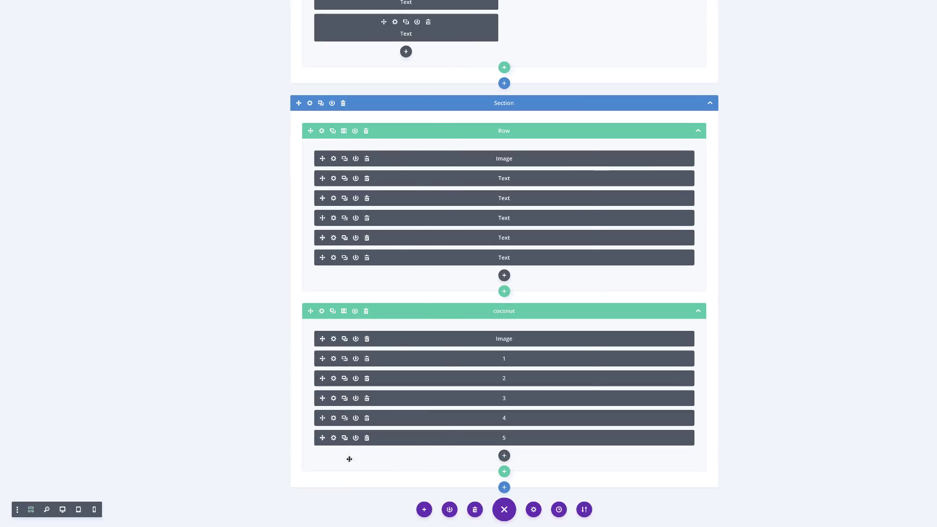
Step: Set the custom top margin of text module 4 in the coconut row to -130px, going through its width and spacing options
left_click(334, 418)
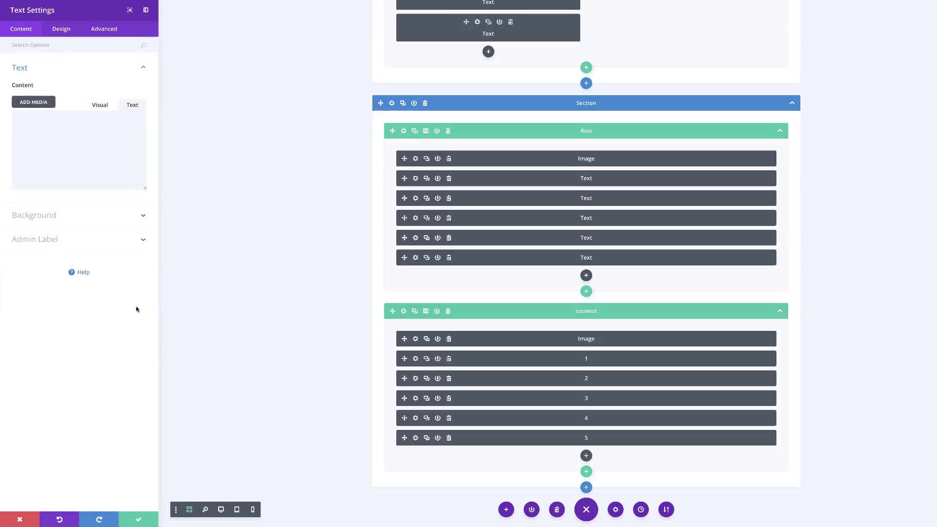
left_click(61, 29)
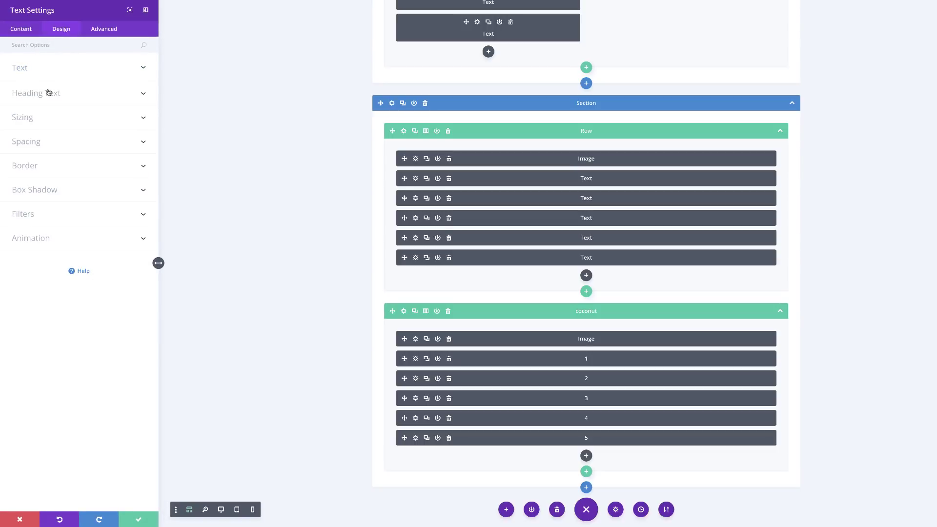
left_click(30, 119)
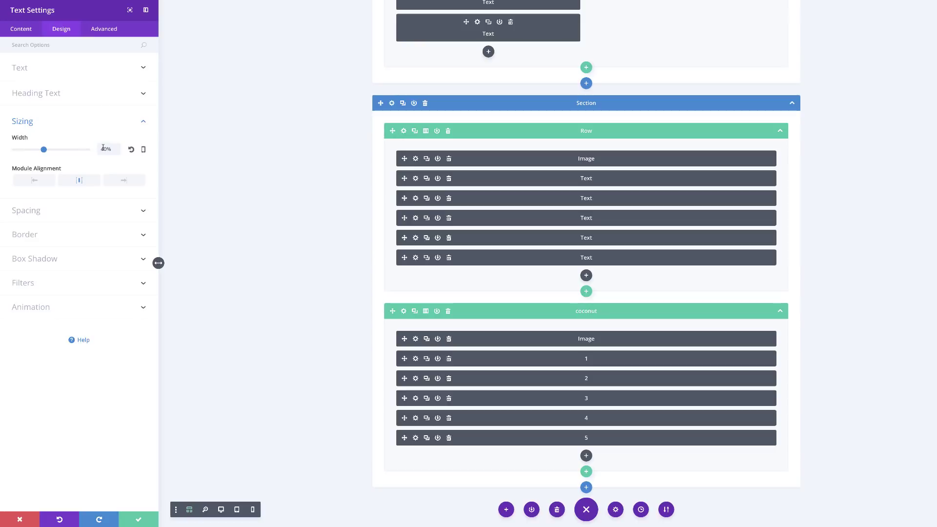
left_click(39, 211)
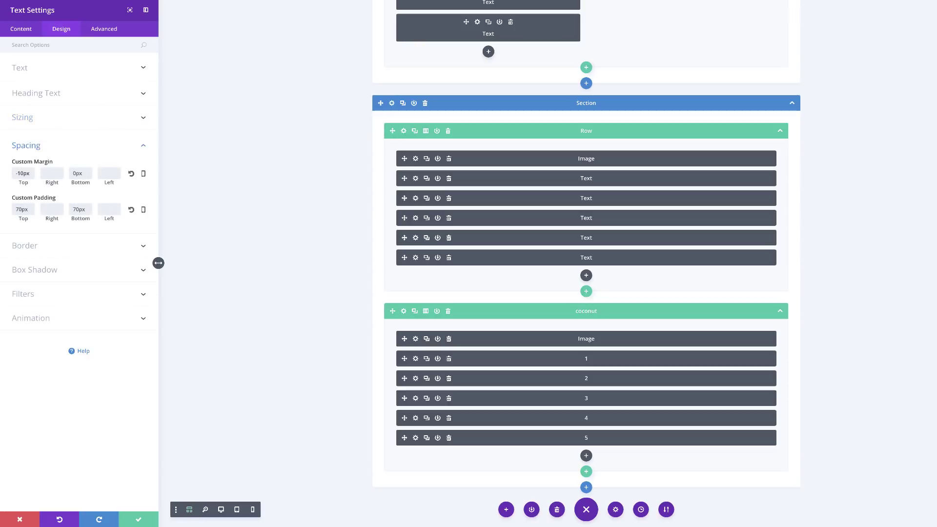
type("3")
Step: Keep module 4's corners rounded at 50%, set its box shadow blur strength to 130px, and save the module
left_click(34, 246)
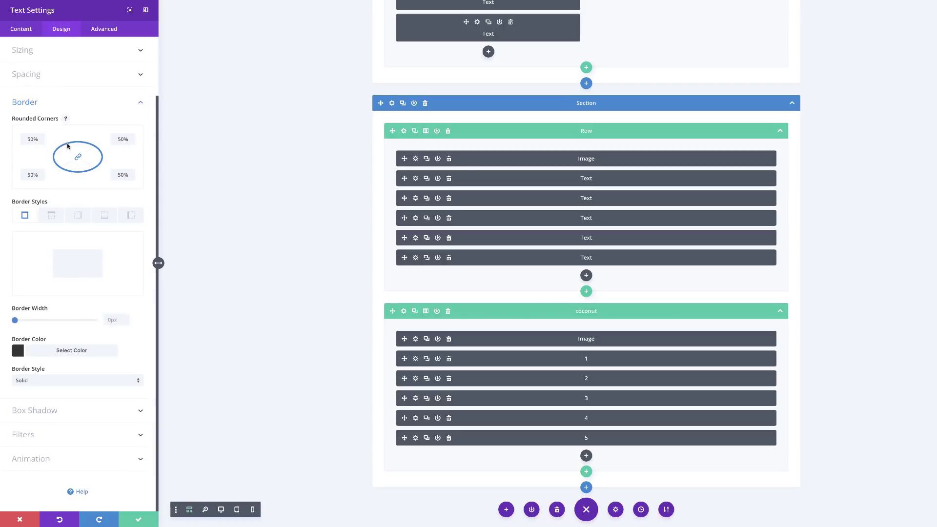
left_click(43, 412)
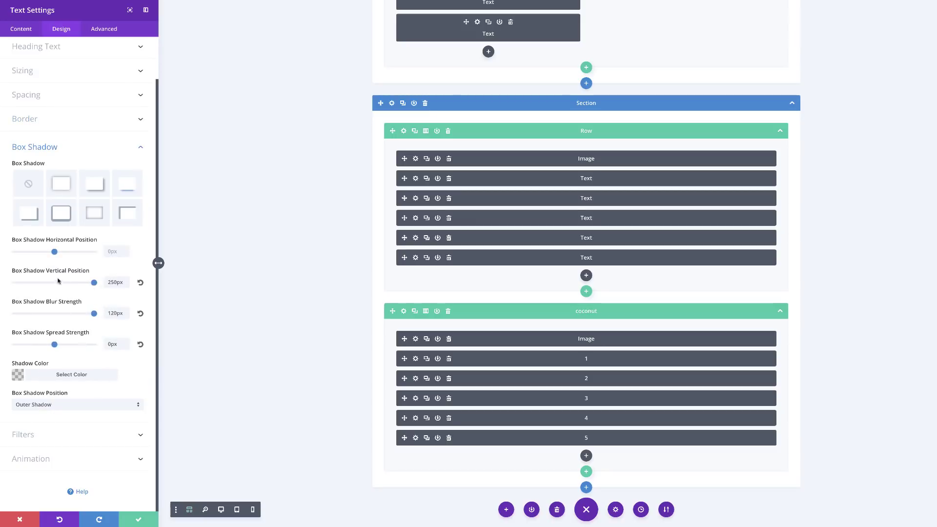
left_click(112, 313)
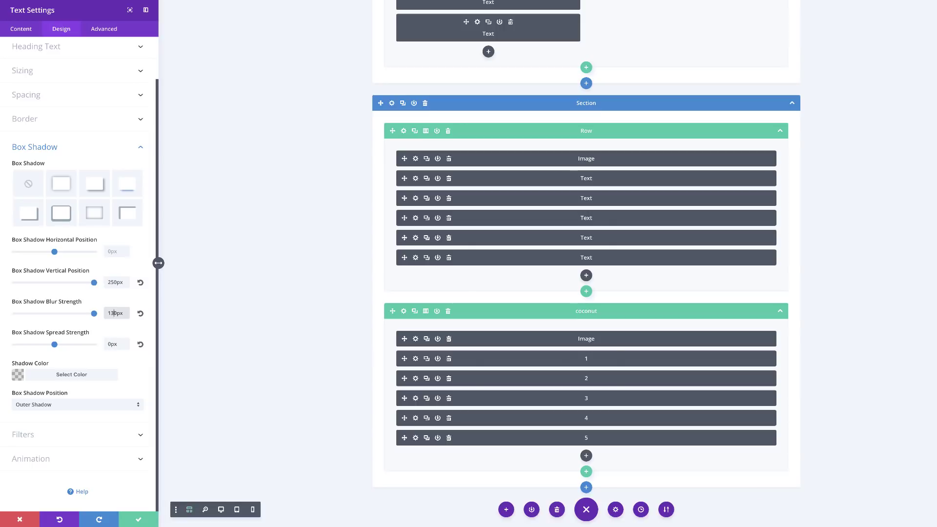
left_click(141, 519)
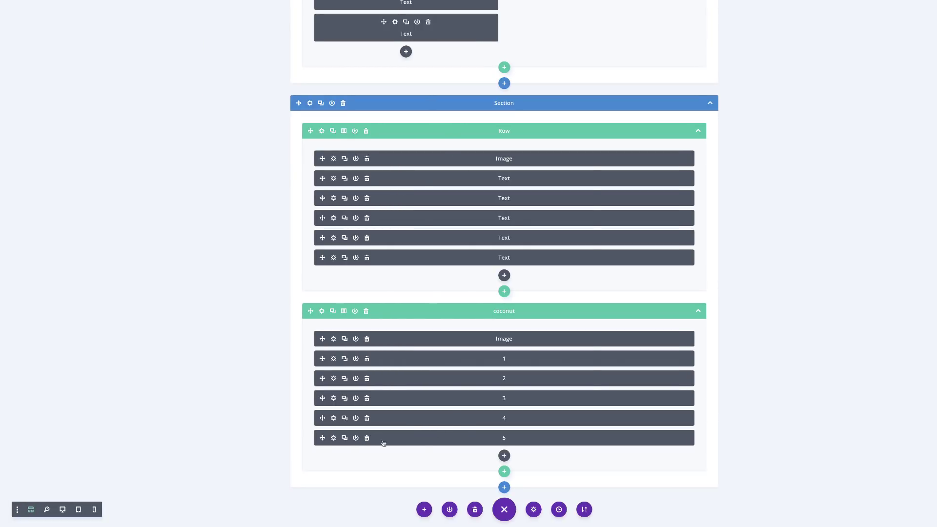
Step: Delete text module 5 from the coconut row and switch the builder to the desktop view
left_click(367, 437)
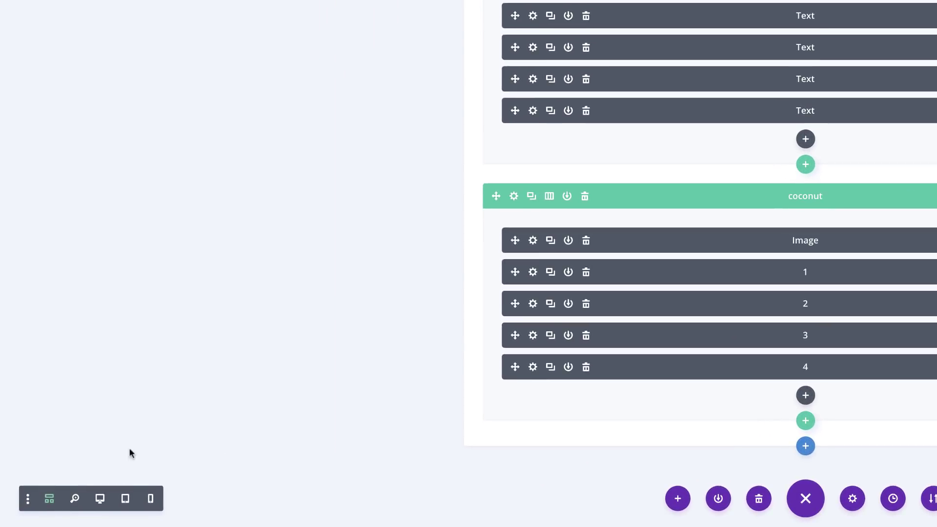
left_click(100, 499)
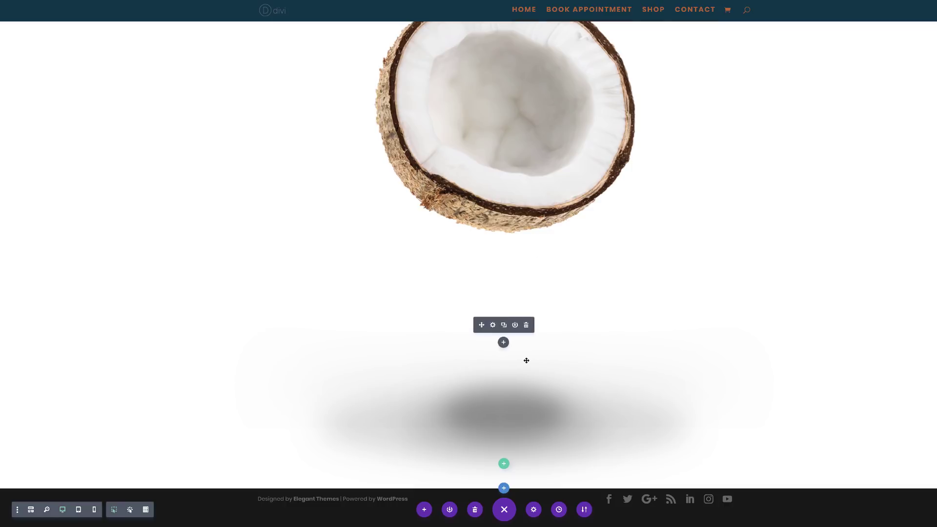
Step: Open the coconut image's spacing options and give the image a custom bottom margin of -100px
scroll(628, 265, "up", 3)
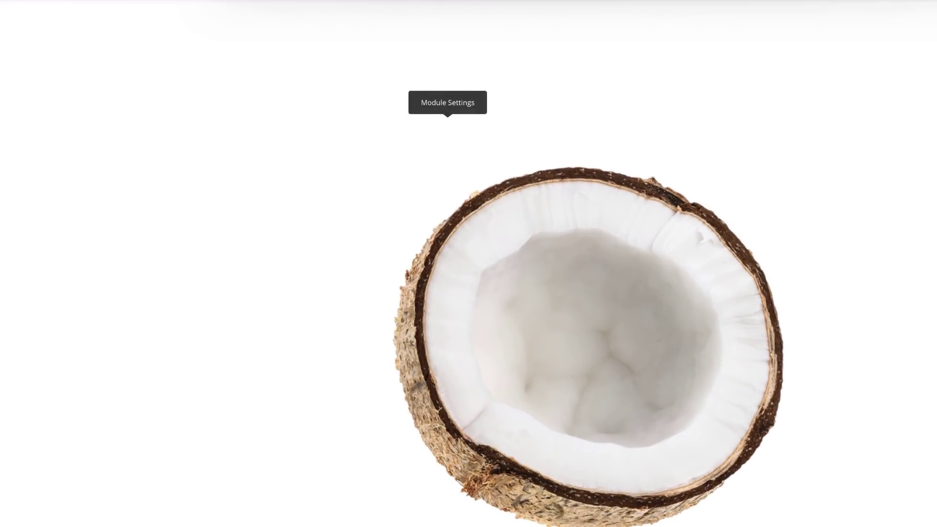
left_click(448, 123)
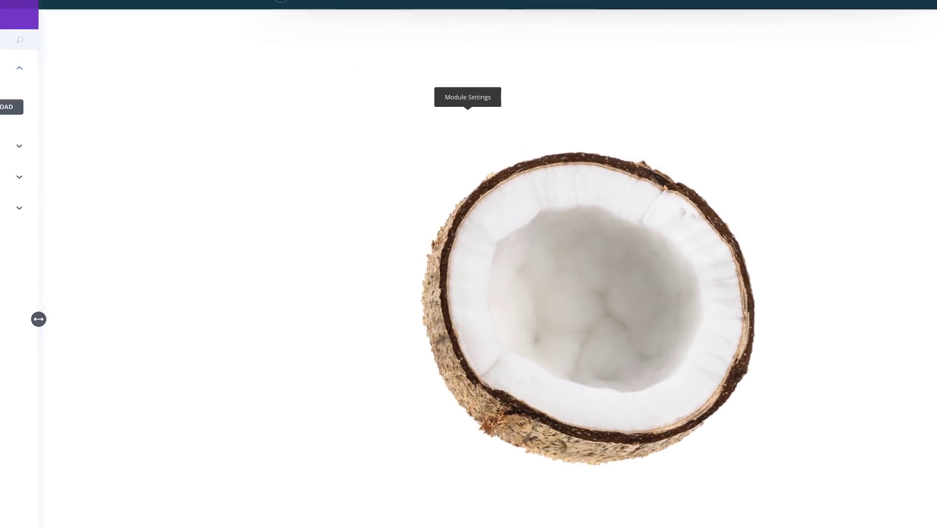
left_click(63, 29)
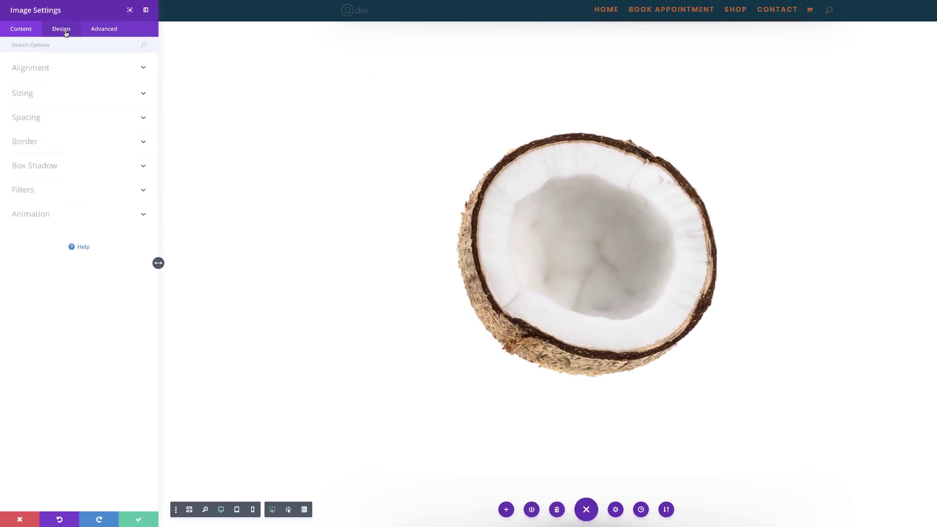
left_click(27, 97)
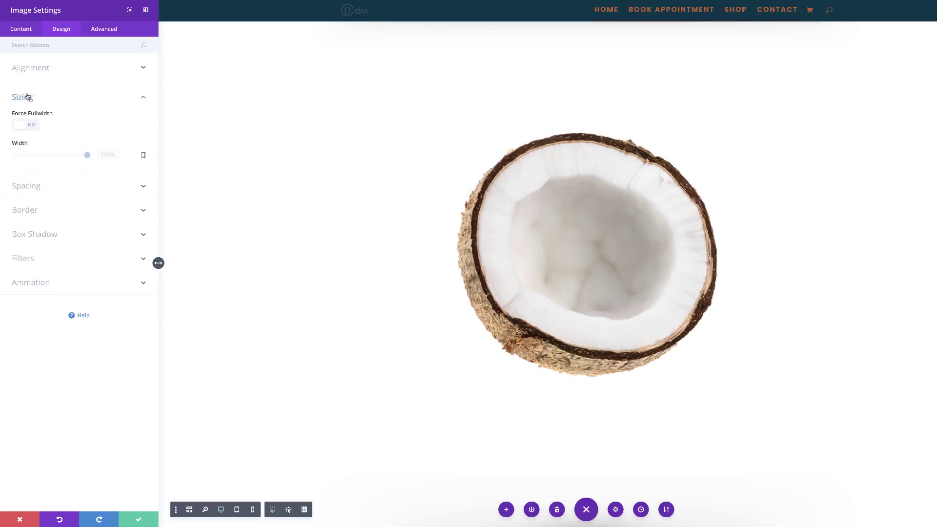
left_click(36, 185)
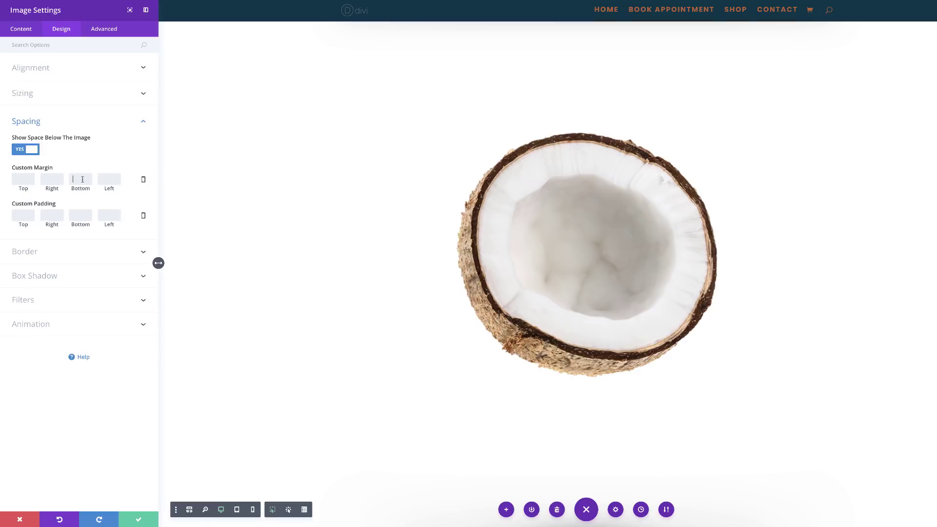
type("-100")
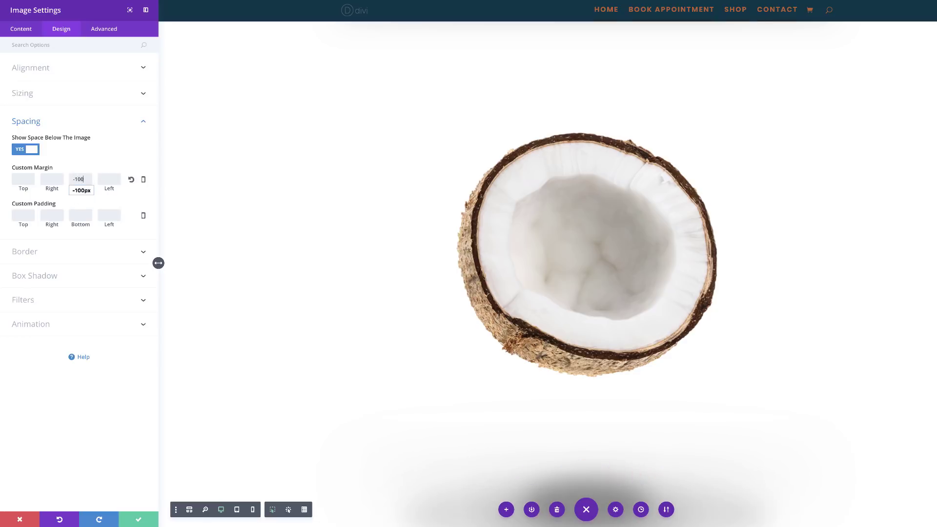
scroll(374, 404, "down", 2)
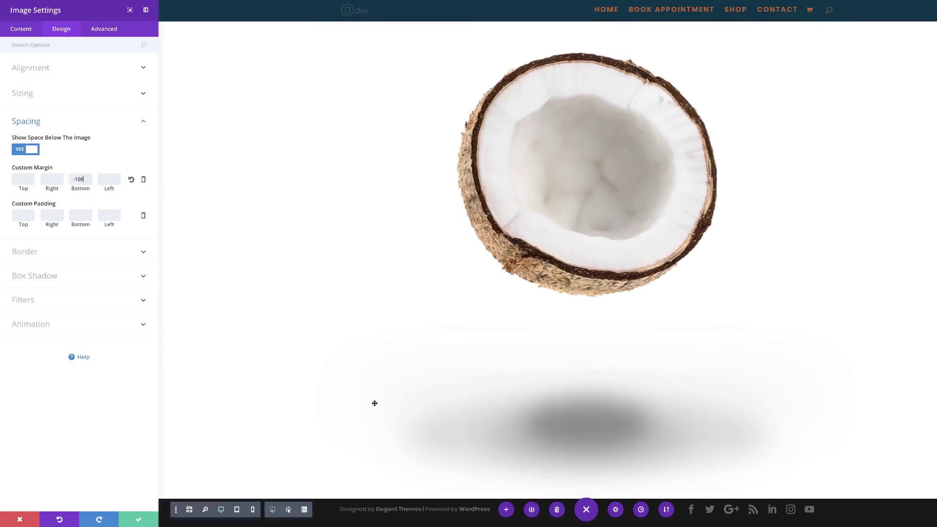
Step: Change the coconut image's custom bottom margin to -300px to bring it closer to the shadow
left_click(81, 179)
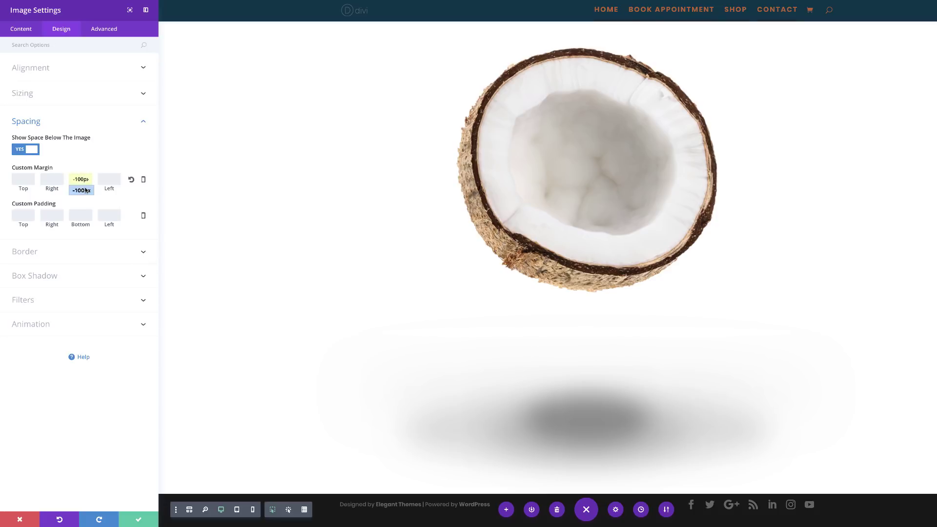
left_click(74, 190)
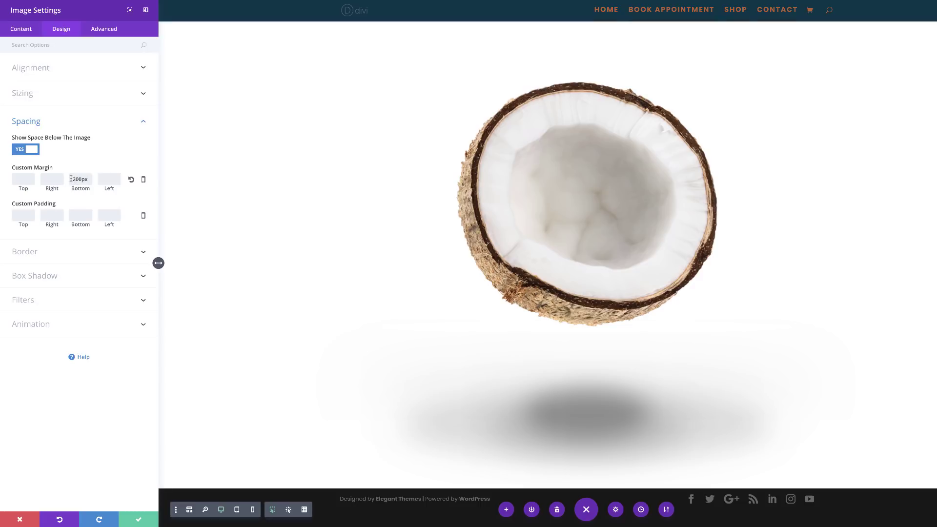
left_click_drag(74, 178, 88, 178)
type("300px")
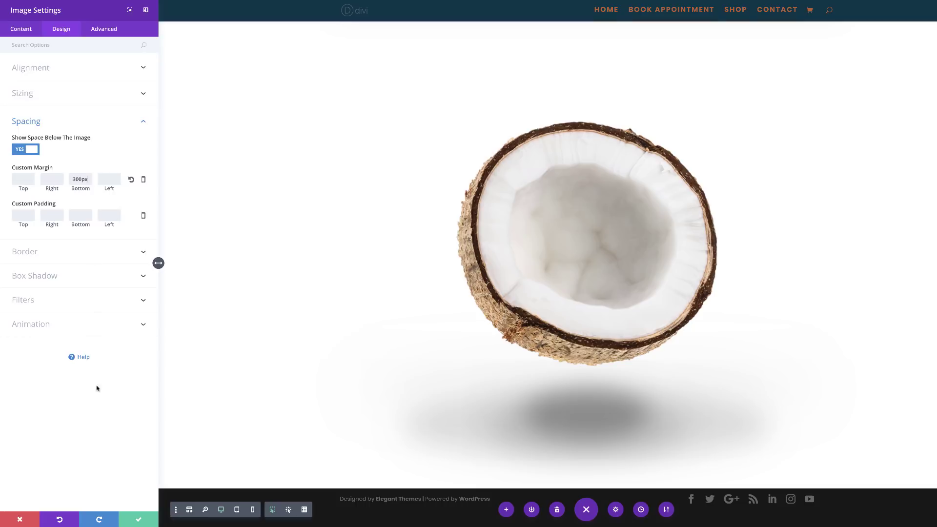
key("Home")
type("-")
Step: Apply a Slide animation to the coconut image, playing once with the direction set to Up
left_click(41, 327)
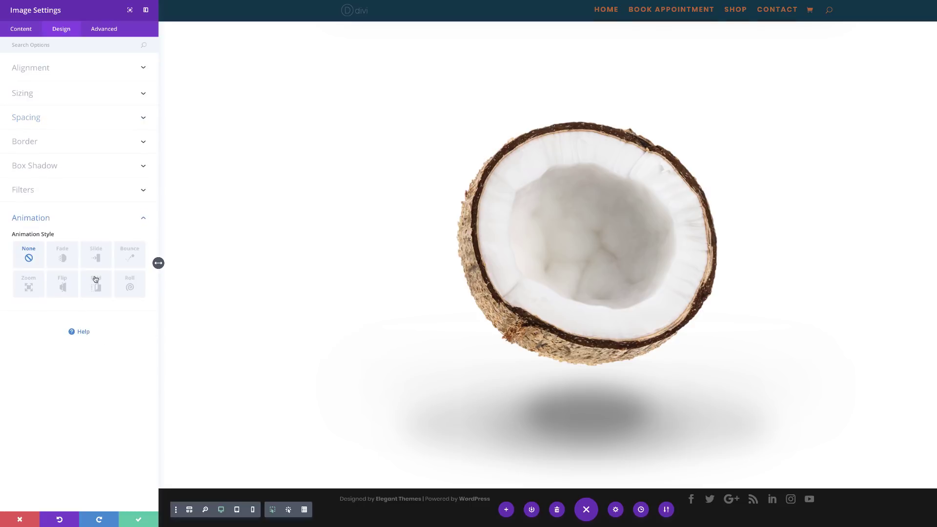
left_click(98, 259)
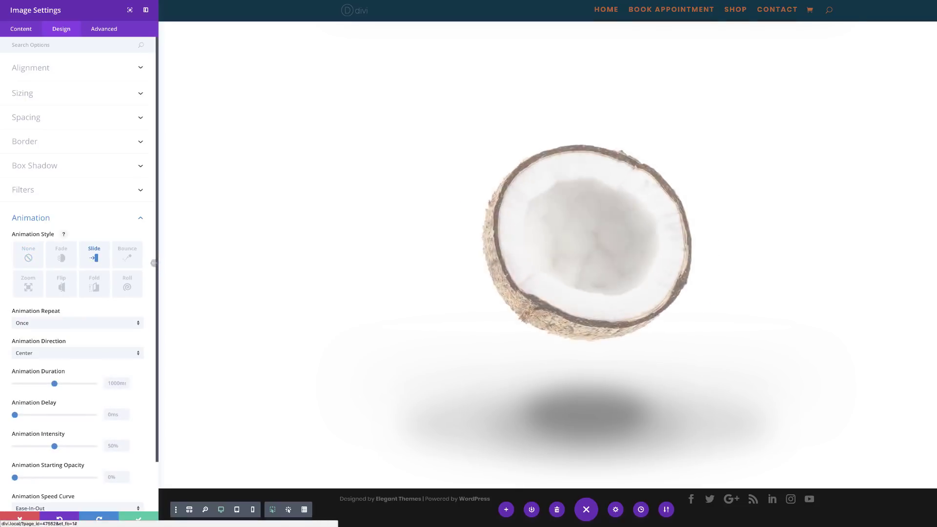
left_click(101, 326)
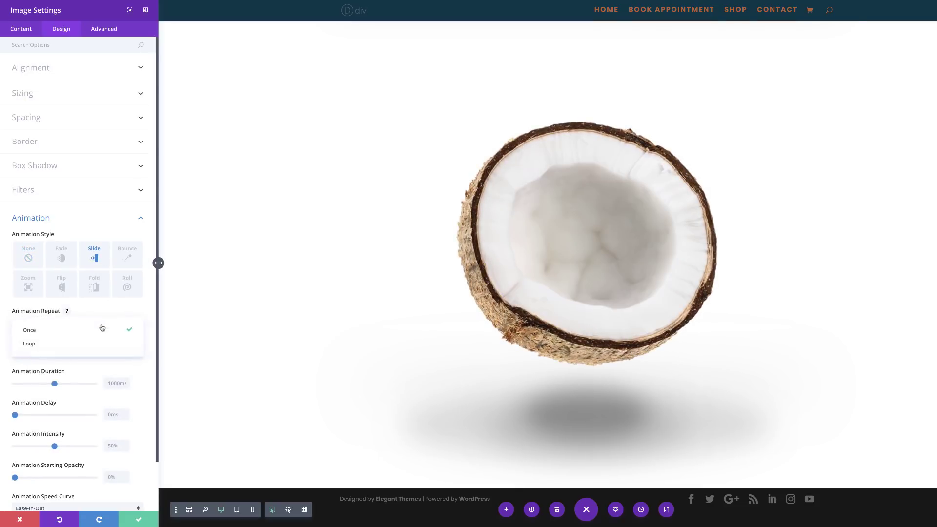
left_click(126, 317)
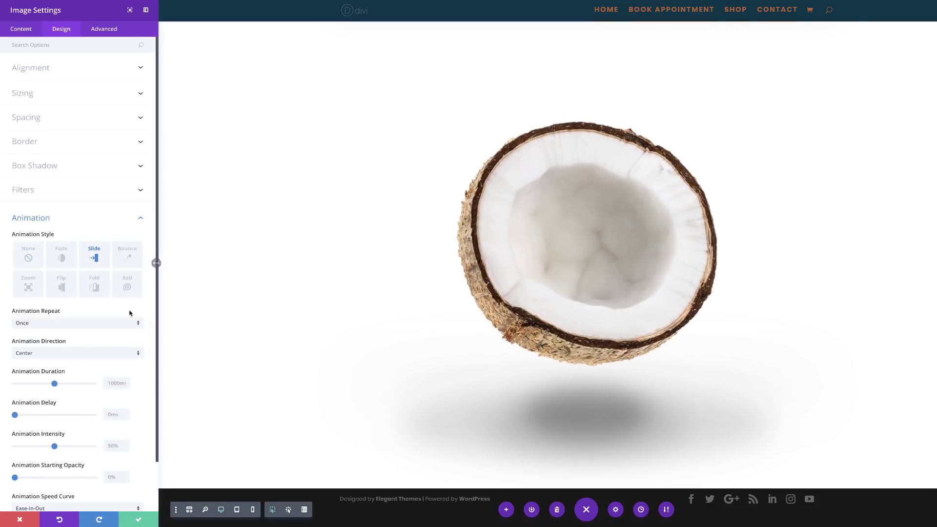
left_click(72, 354)
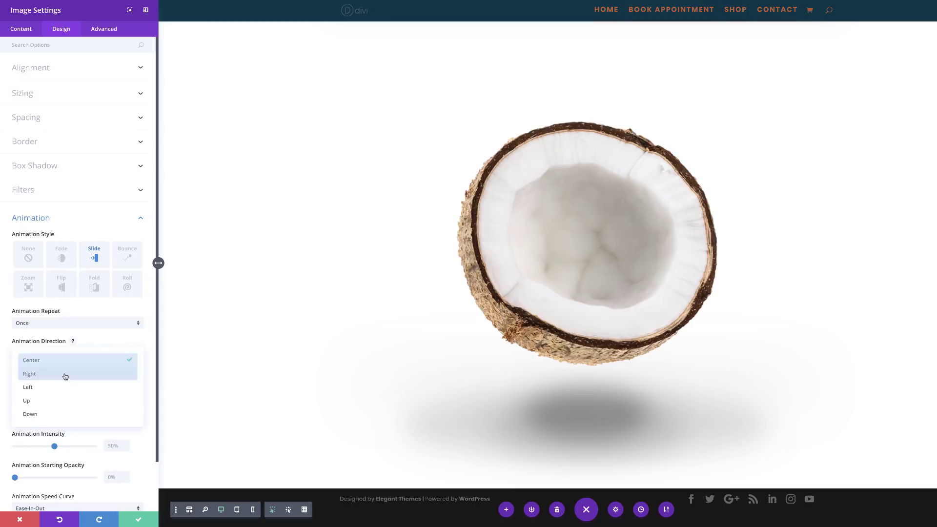
left_click(57, 401)
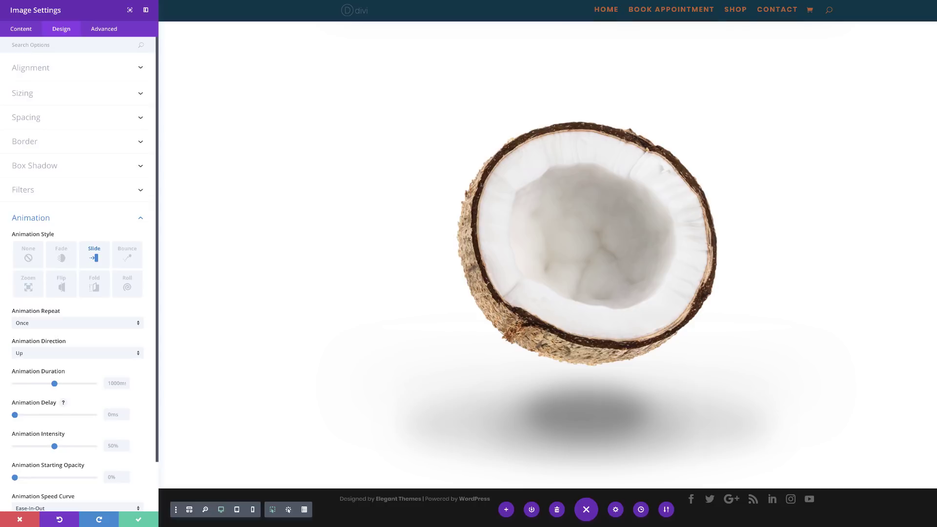
Step: Set the animation's duration to 1400ms and its intensity to 10%, and save the image module
left_click(118, 384)
type("1400ms")
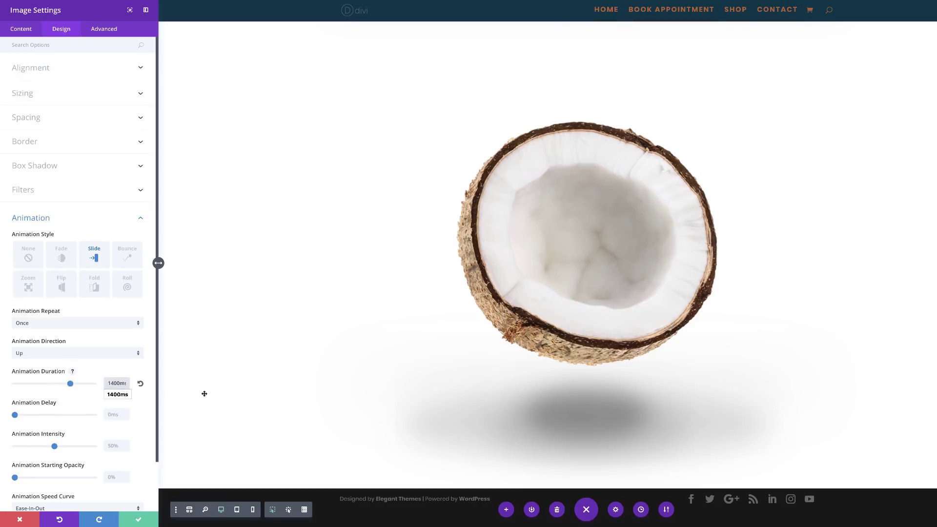
left_click(110, 446)
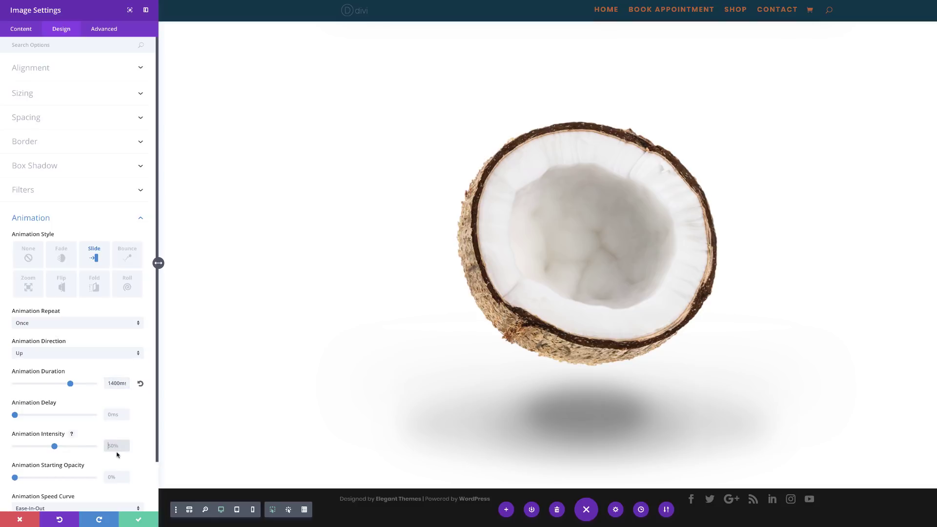
type("10%")
left_click(138, 521)
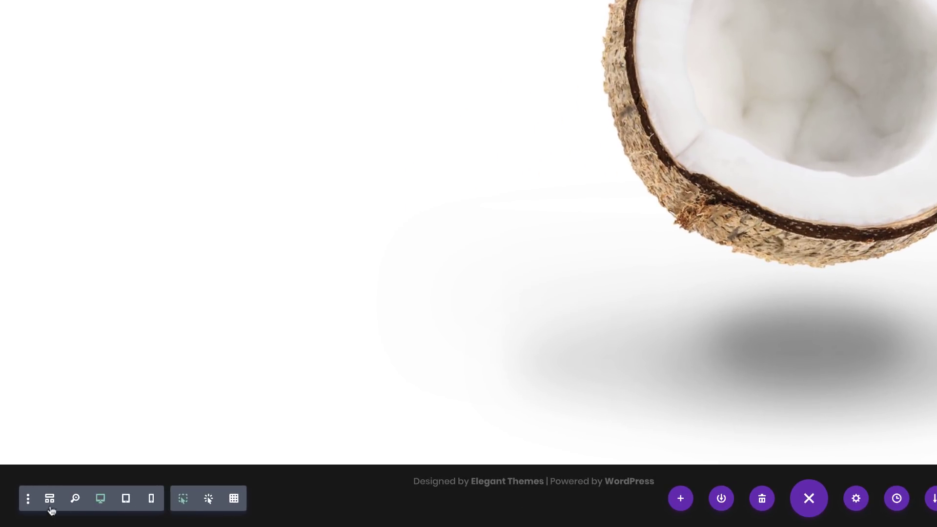
Step: Switch to wireframe view and apply a Zoom animation to shadow text module 1 in the coconut row
left_click(50, 499)
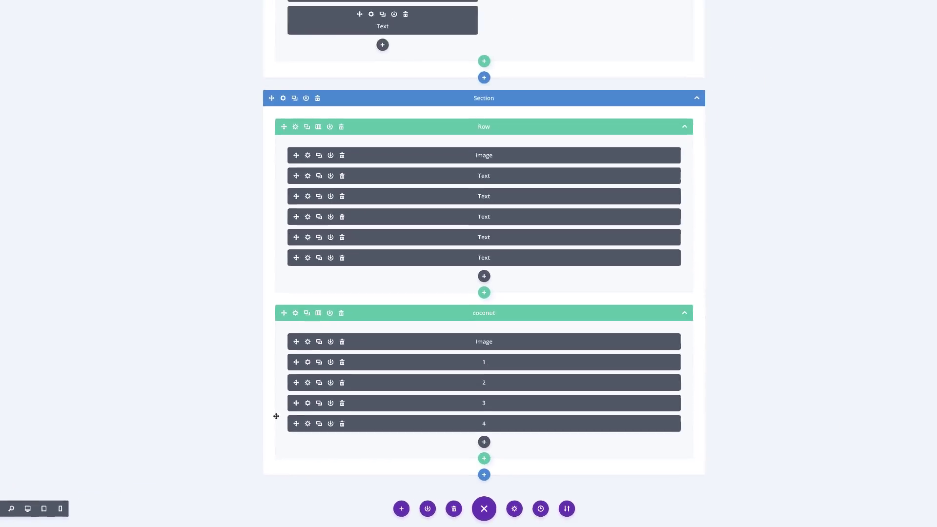
left_click(294, 368)
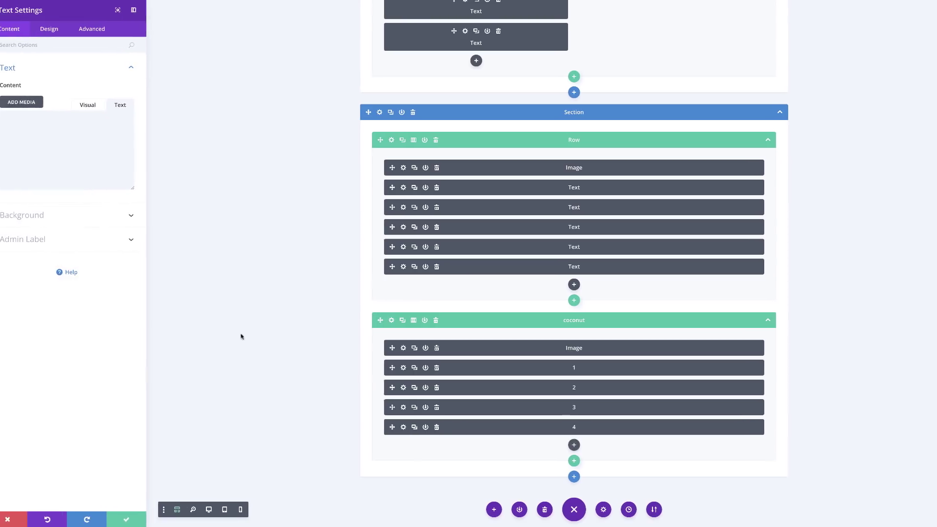
left_click(67, 30)
left_click(45, 239)
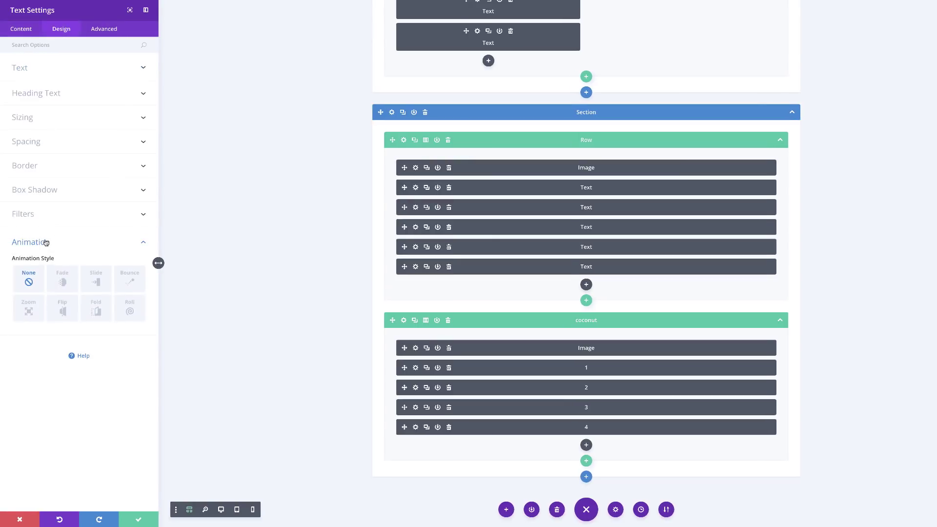
left_click(29, 310)
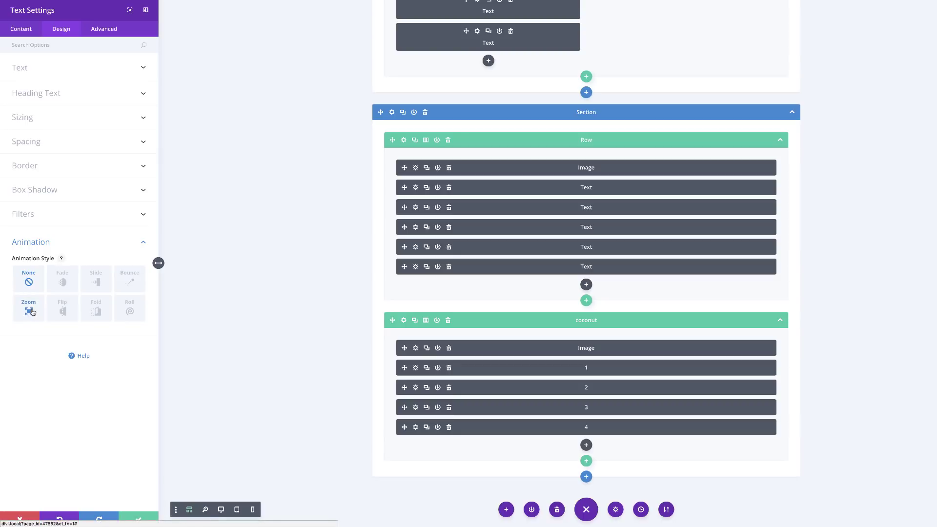
scroll(56, 355, "down", 1)
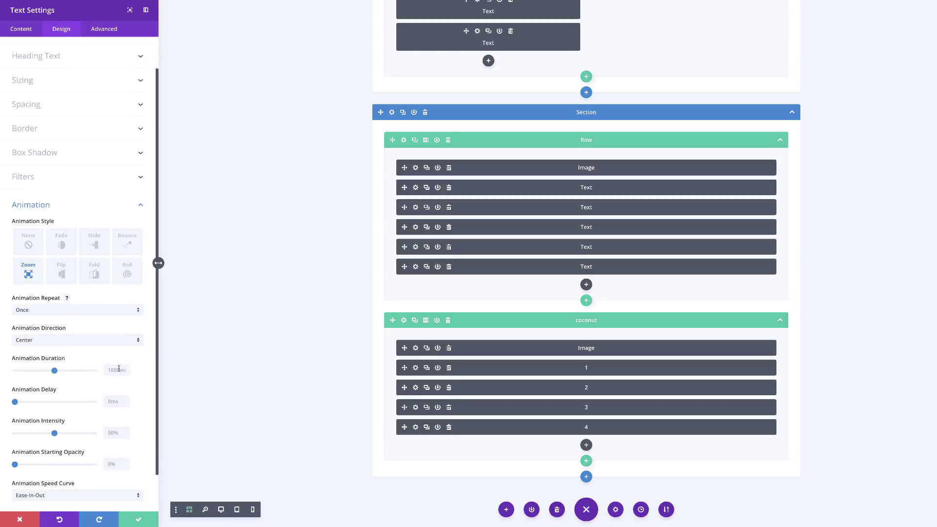
Step: Set the zoom animation's duration to 1400ms and its intensity to 25%, and save the text module
double_click(114, 371)
type("1400ms")
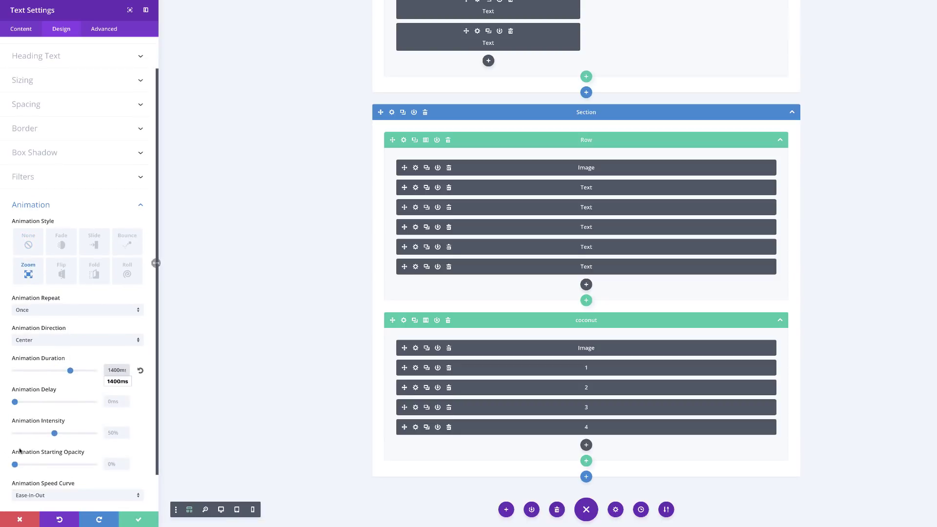
double_click(110, 433)
type("25%")
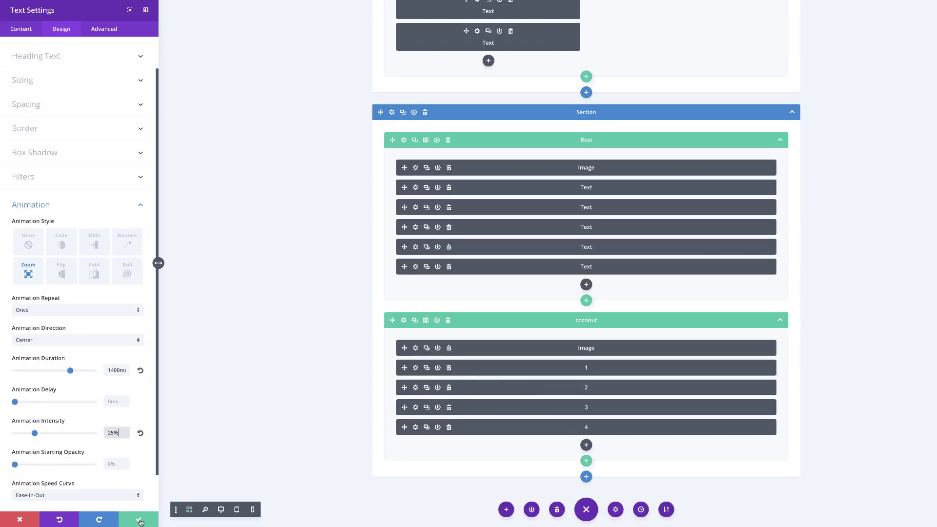
scroll(122, 488, "up", 1)
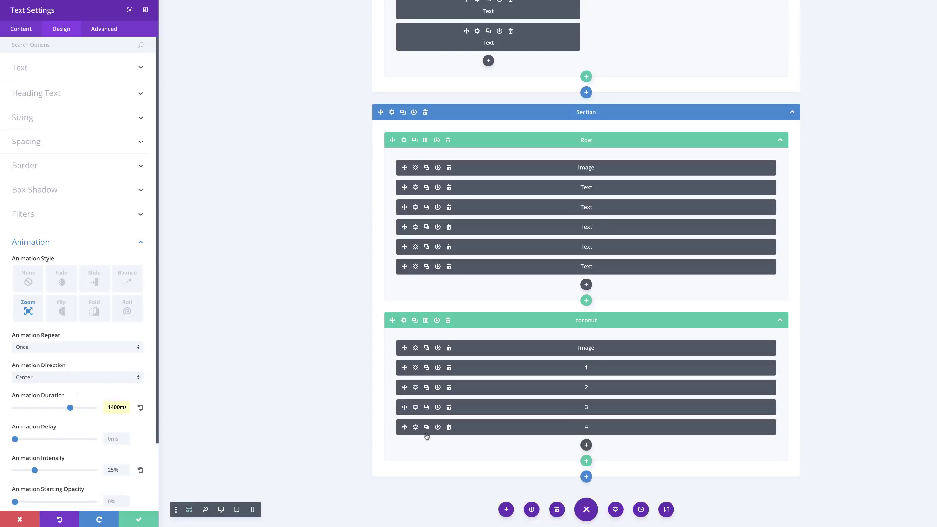
left_click(141, 521)
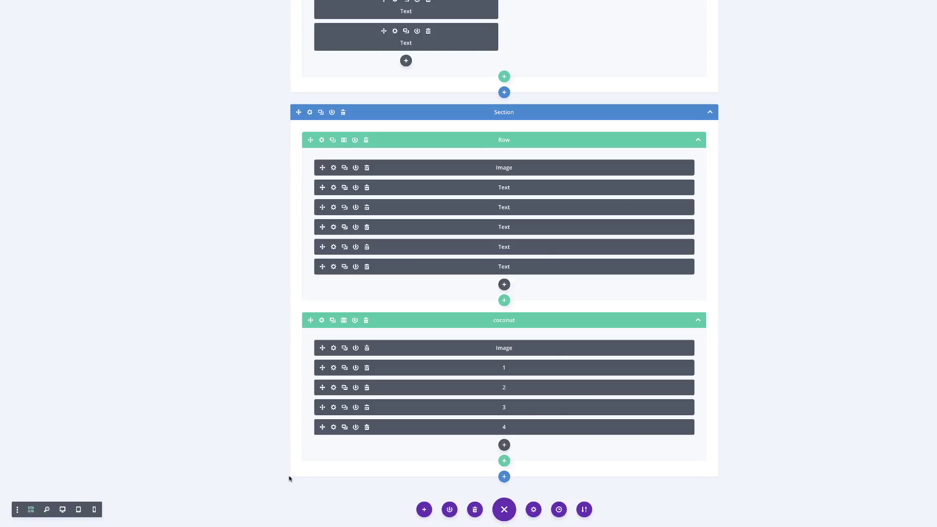
Step: Return to the desktop view and check the coconut and its shadow near the page's end
left_click(64, 509)
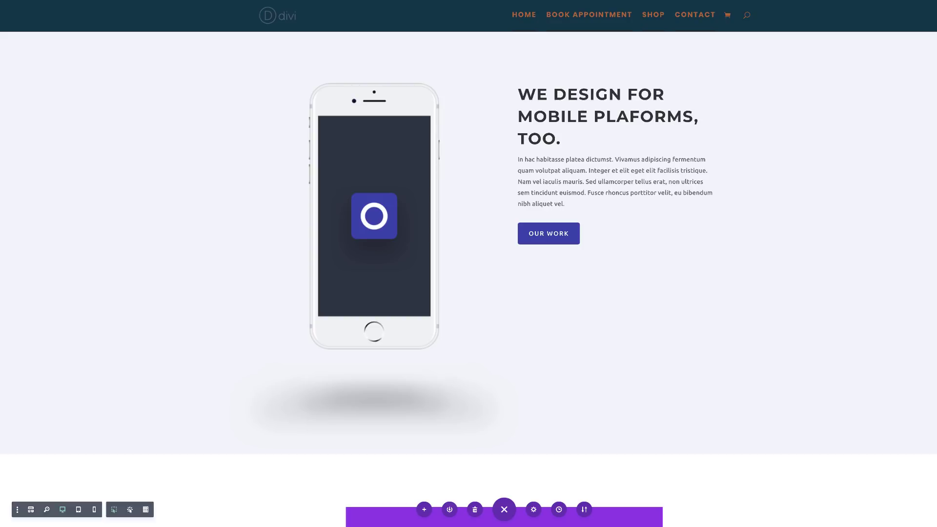
scroll(469, 264, "down", 7)
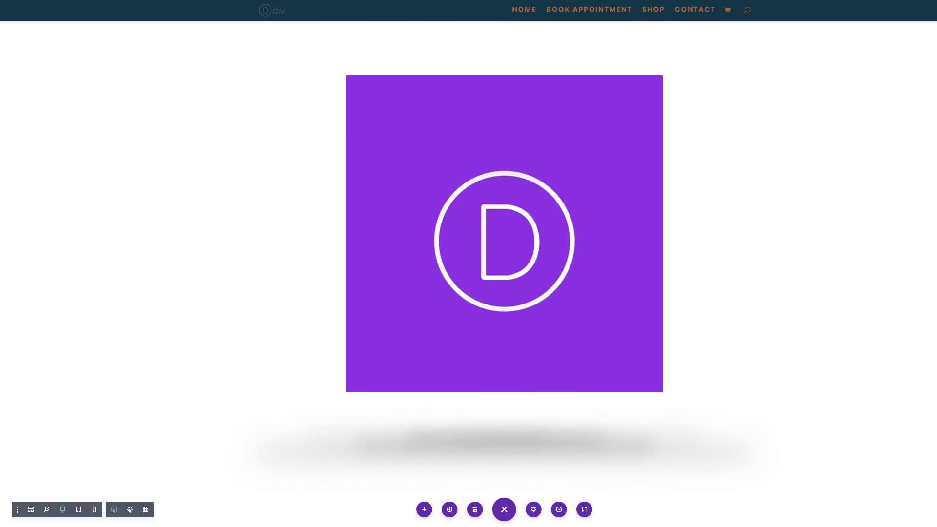
scroll(469, 264, "down", 2)
scroll(469, 264, "down", 7)
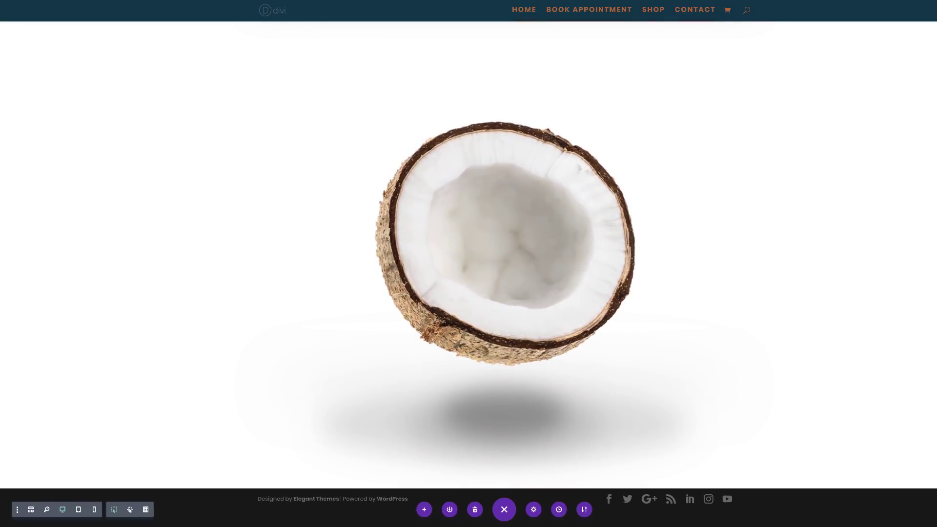
mouse_move(531, 418)
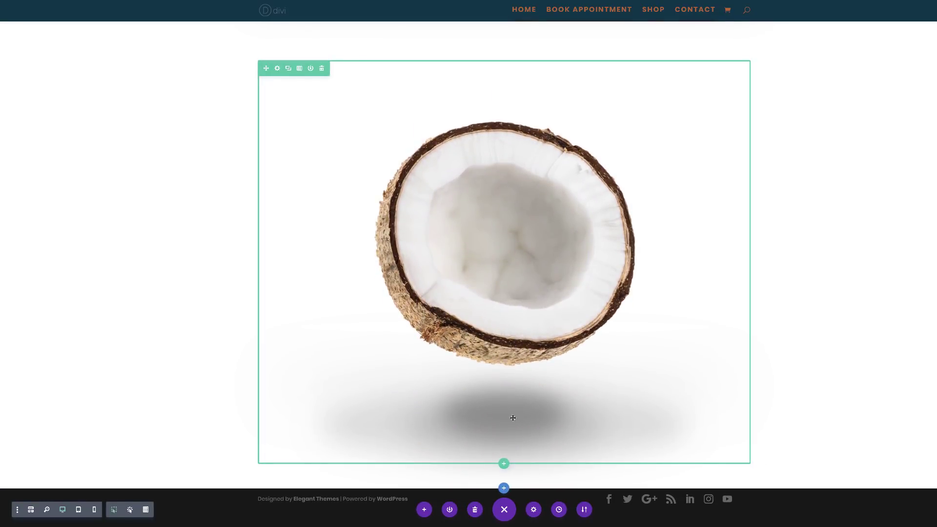